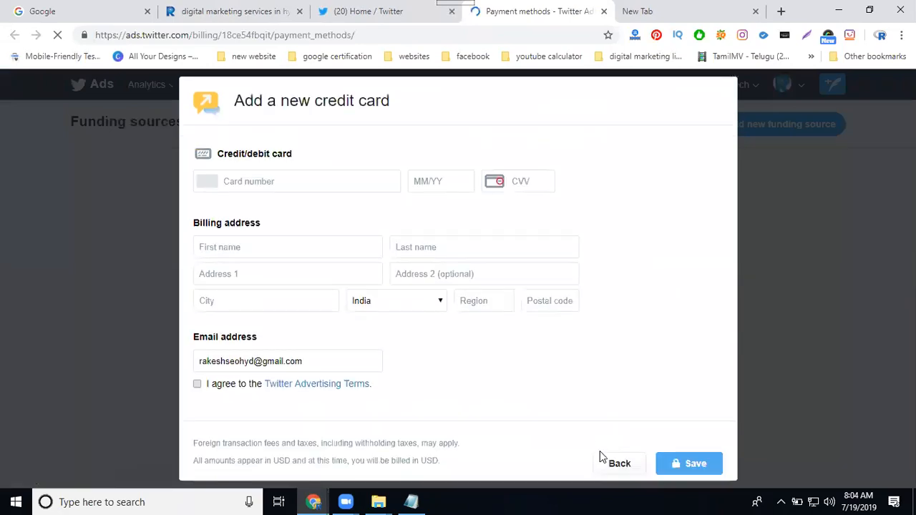
Step: Leave the new credit card form without saving and open the Cards library from the tweet composer's card selection
click(609, 463)
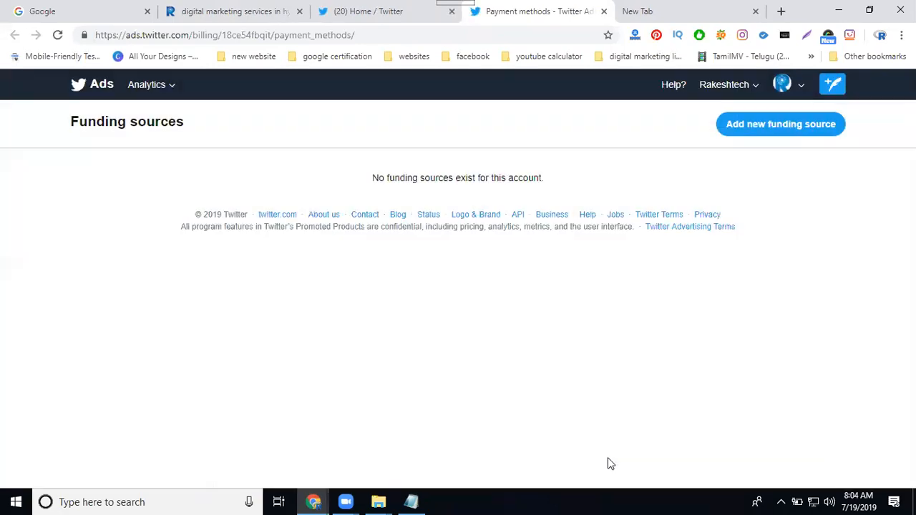
click(833, 85)
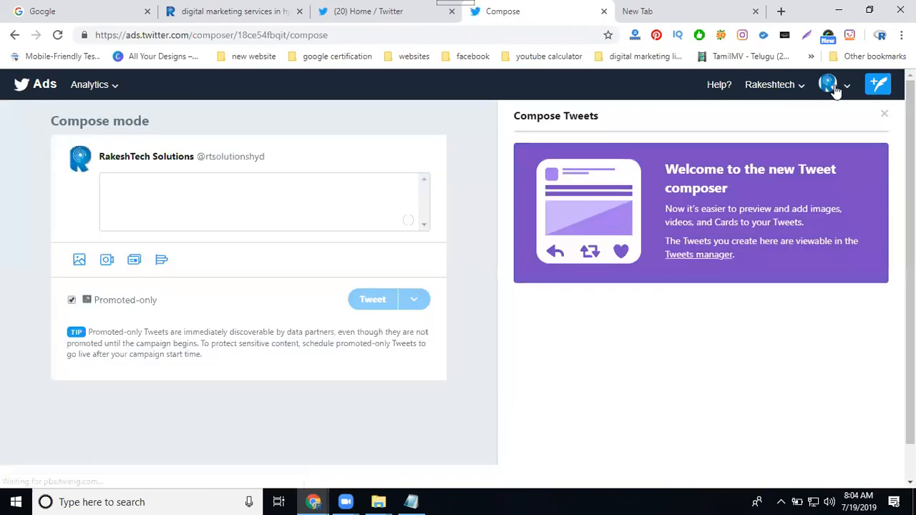
click(134, 260)
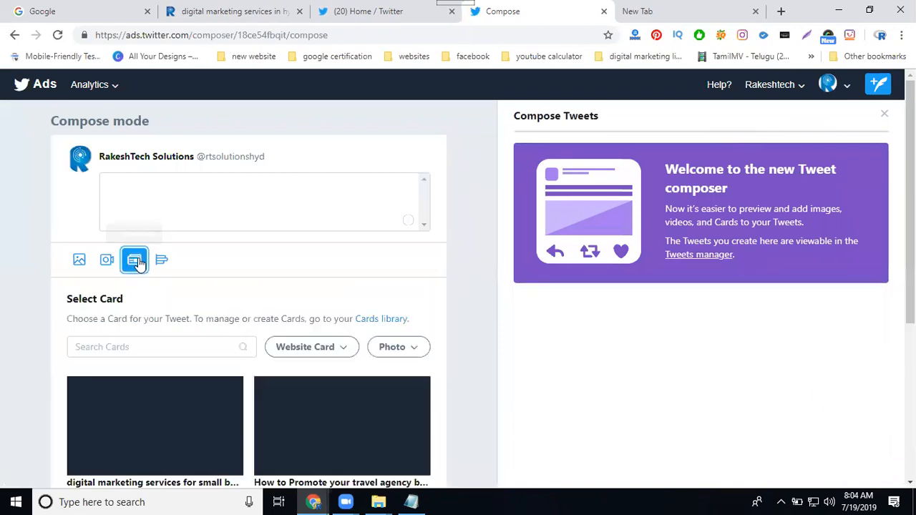
click(381, 321)
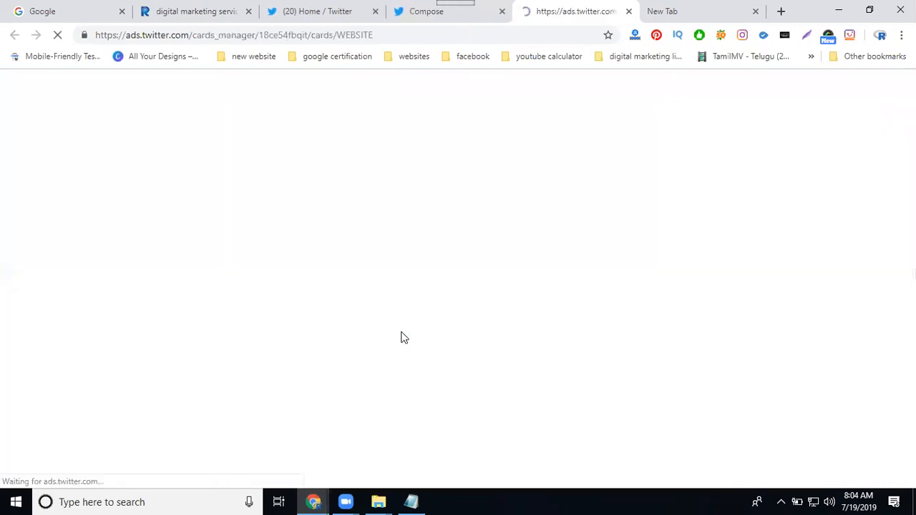
Step: Copy the web address of the open digital marketing services page and return to the Cards library
click(194, 12)
click(205, 36)
key(ctrl+c)
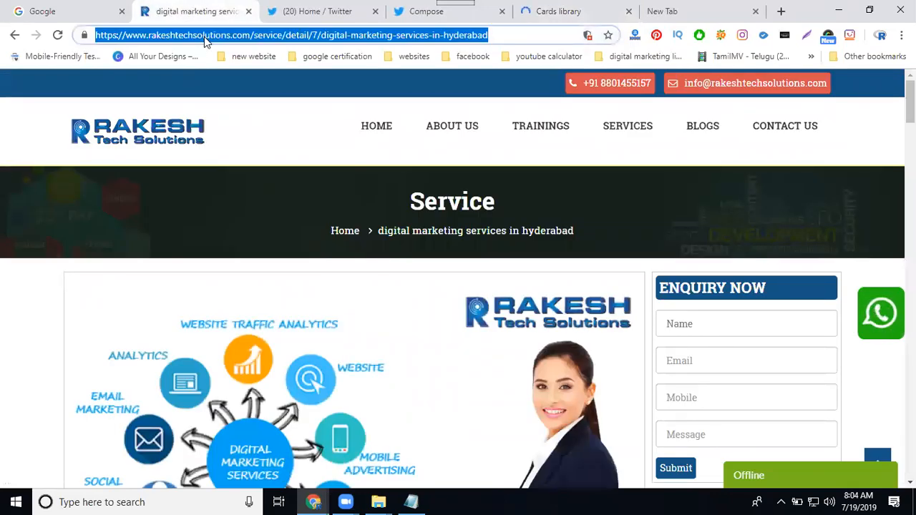
click(565, 12)
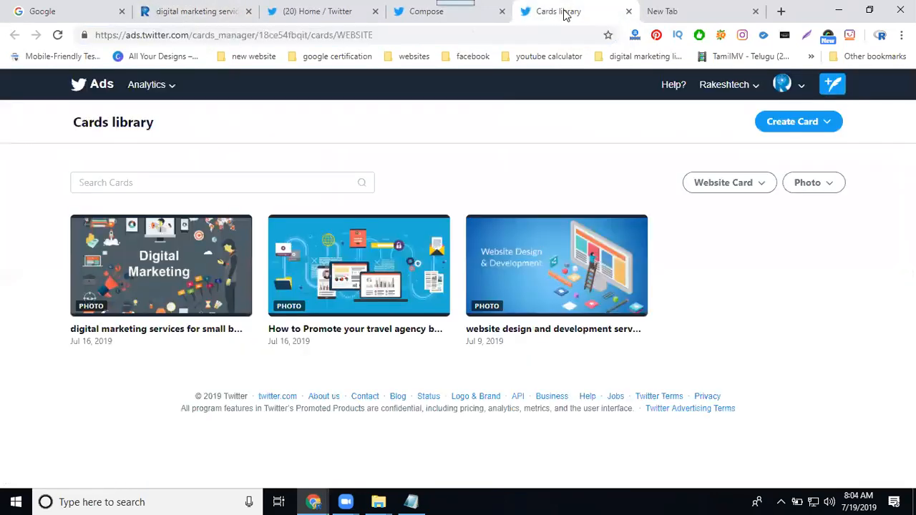
Step: Start a new video website Card and paste the copied digital marketing services page address as its website URL
click(803, 127)
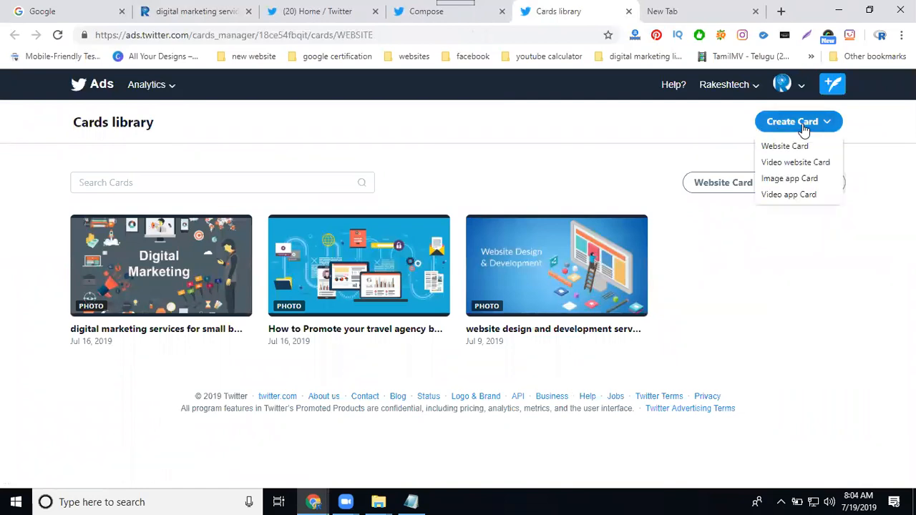
click(792, 165)
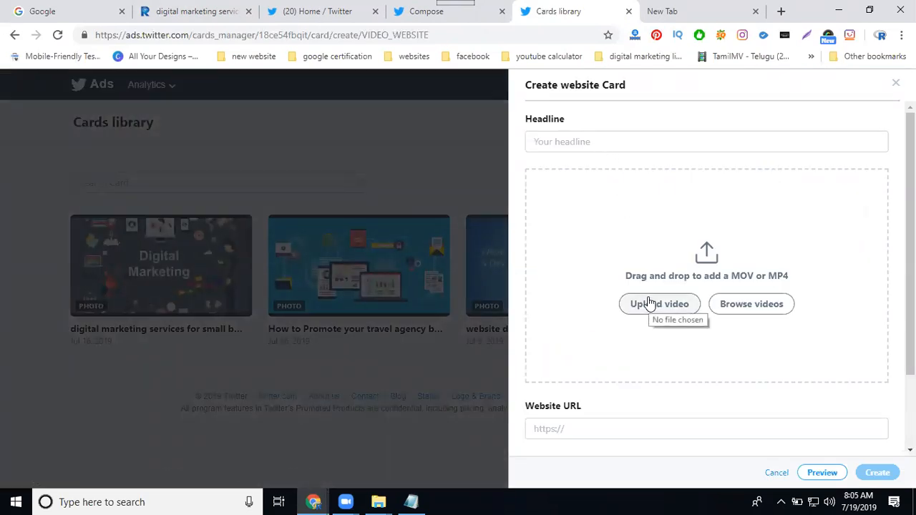
click(591, 423)
key(ctrl+v)
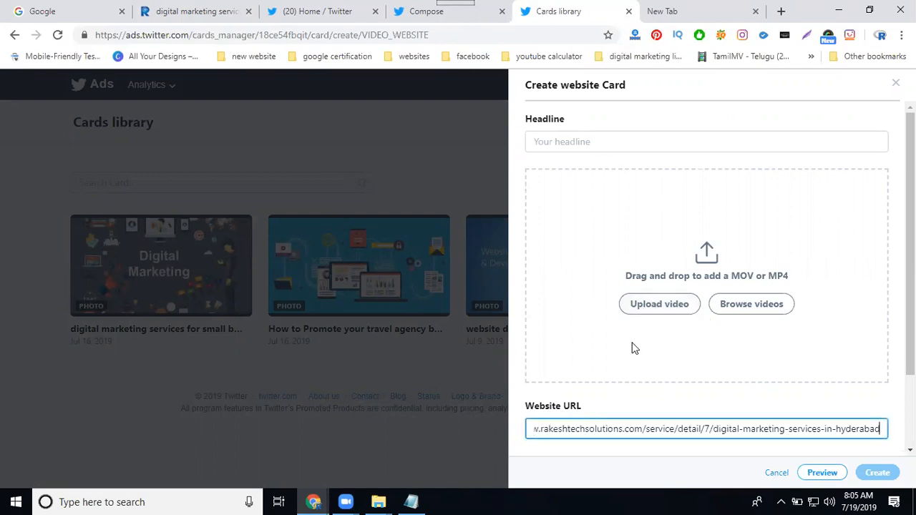
Step: Start a video upload and browse on drive E: through Projects, RTS COntent 2019, rts project 2019, rts services 2019, rts video images, videos and images, to videos
click(654, 310)
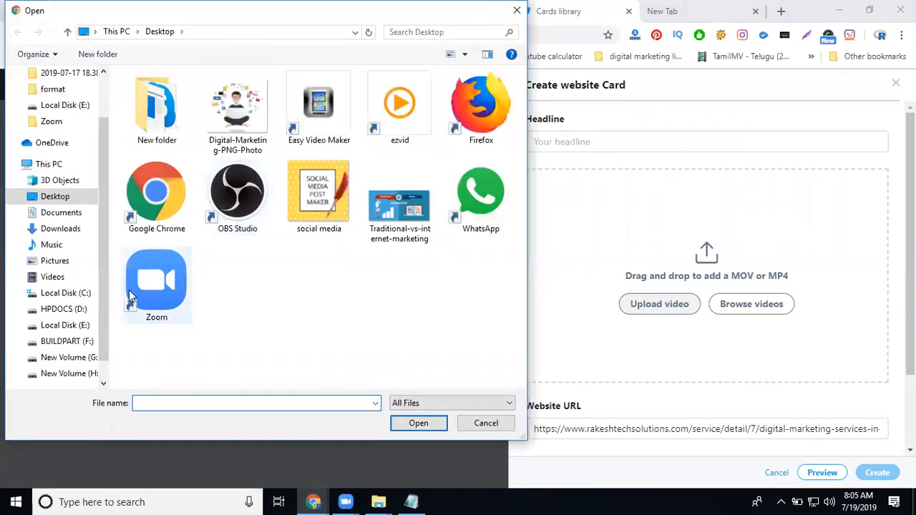
click(72, 325)
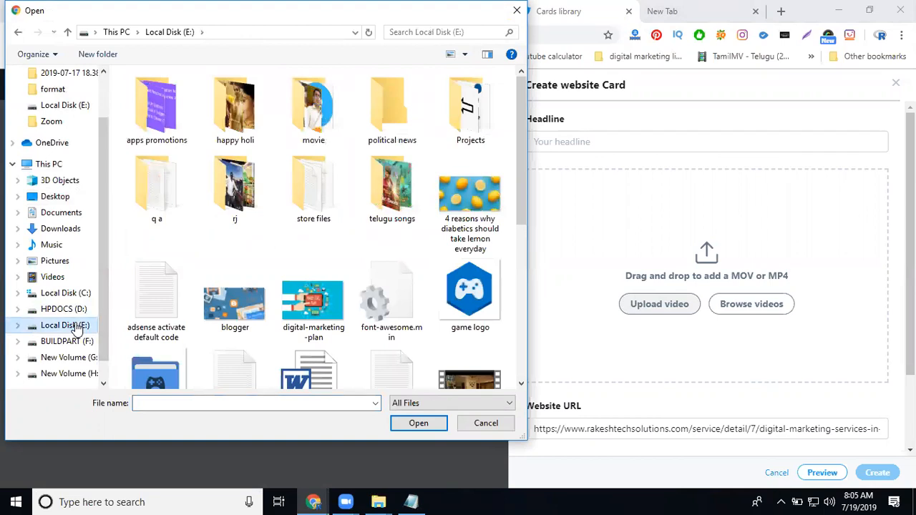
double_click(472, 133)
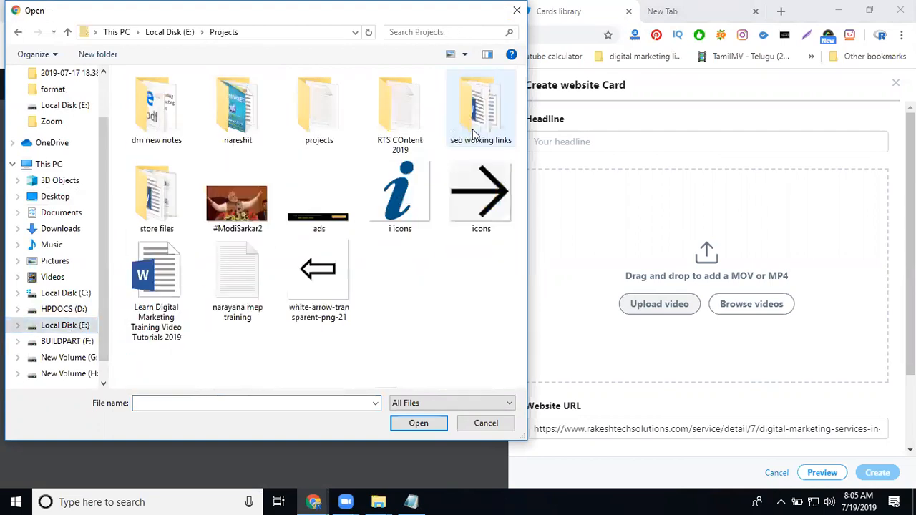
double_click(397, 128)
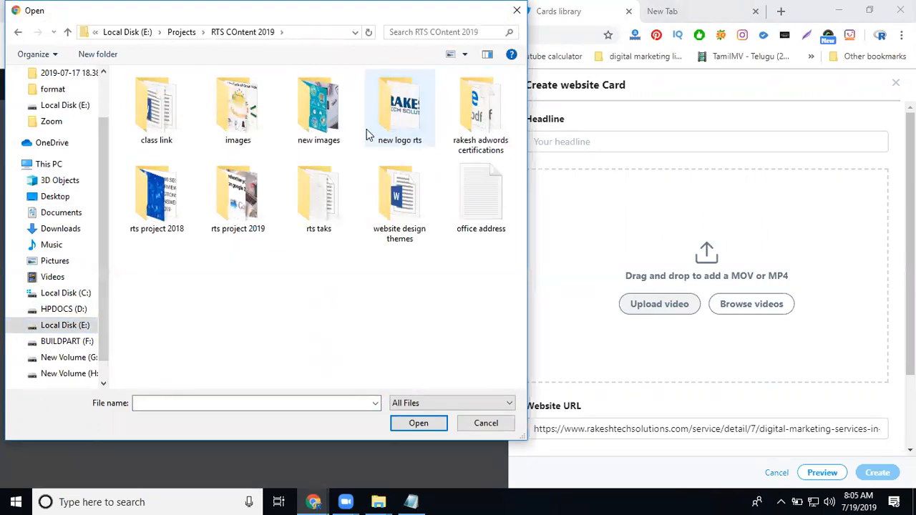
click(213, 219)
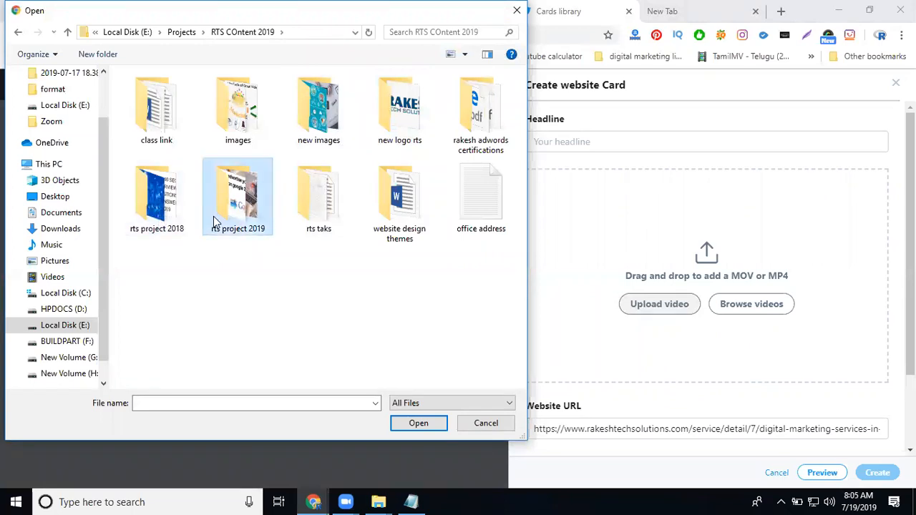
double_click(213, 216)
double_click(255, 116)
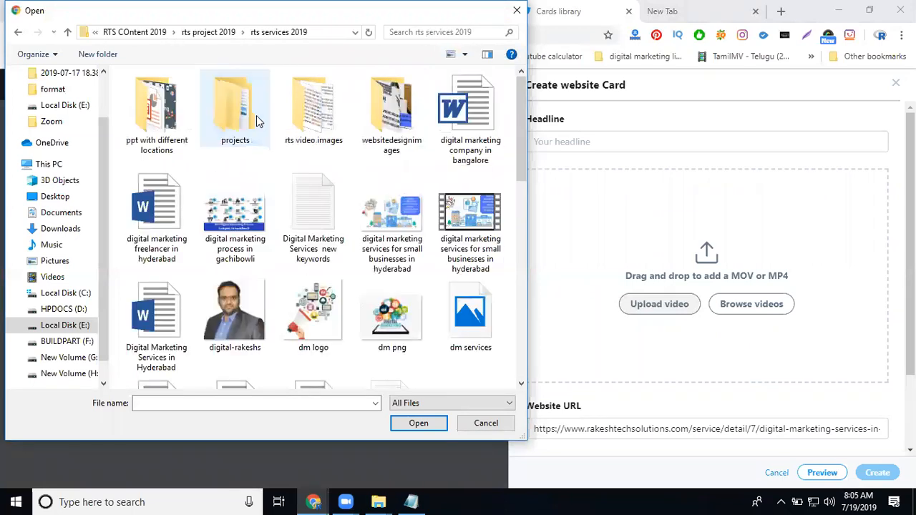
double_click(301, 123)
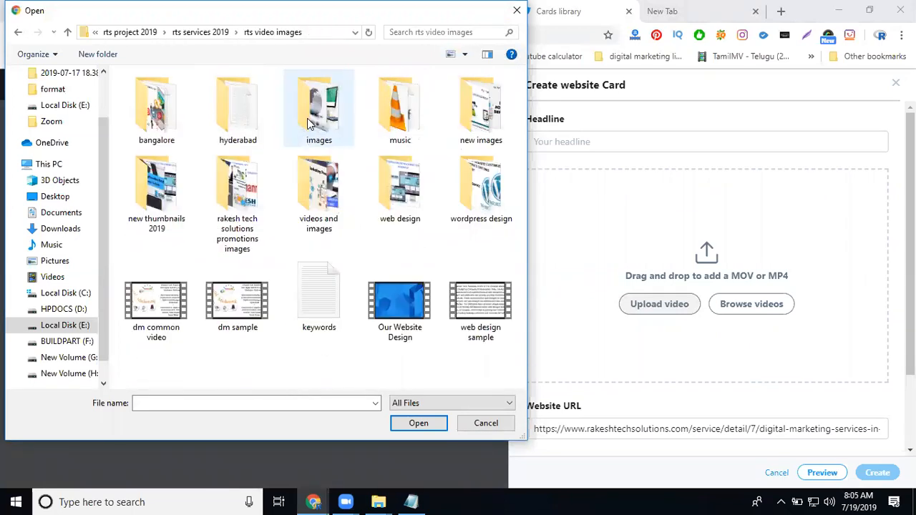
double_click(319, 187)
double_click(185, 133)
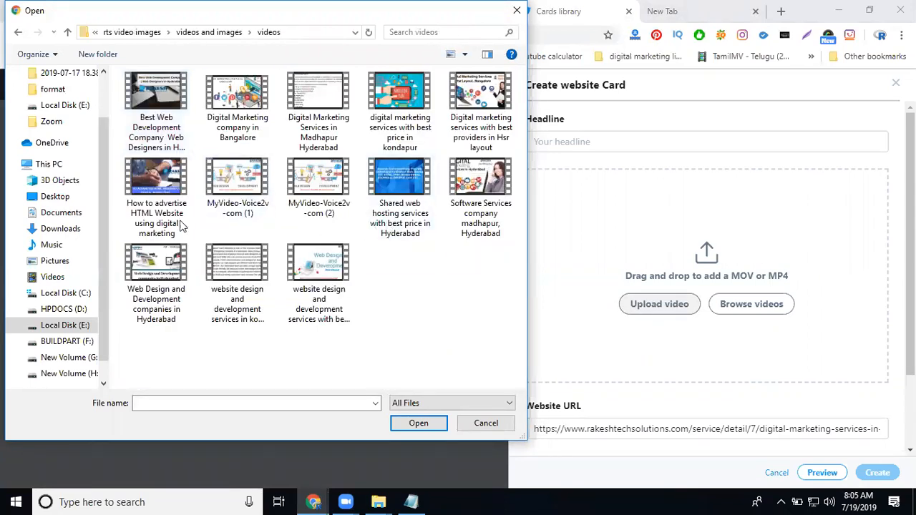
Step: Copy the file name "digital marketing services with best price in kondapur" and upload that video to the card
click(404, 138)
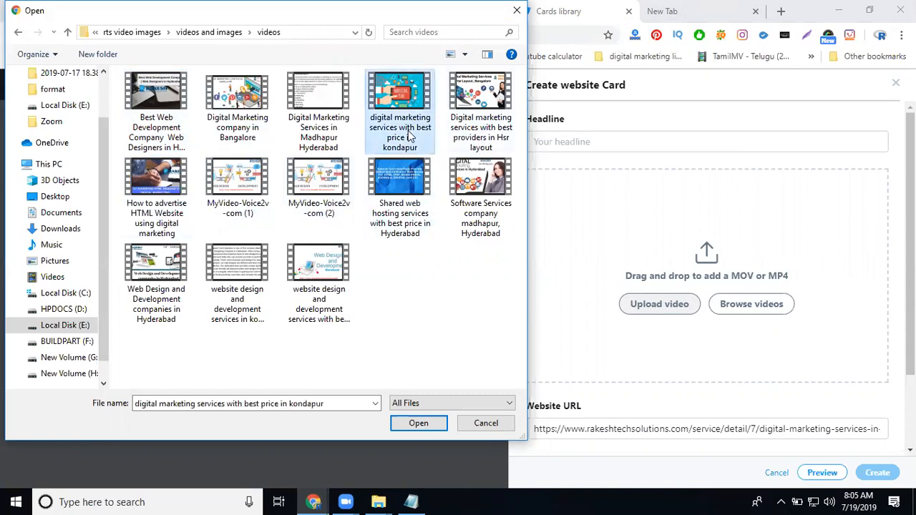
click(402, 136)
key(ctrl+c)
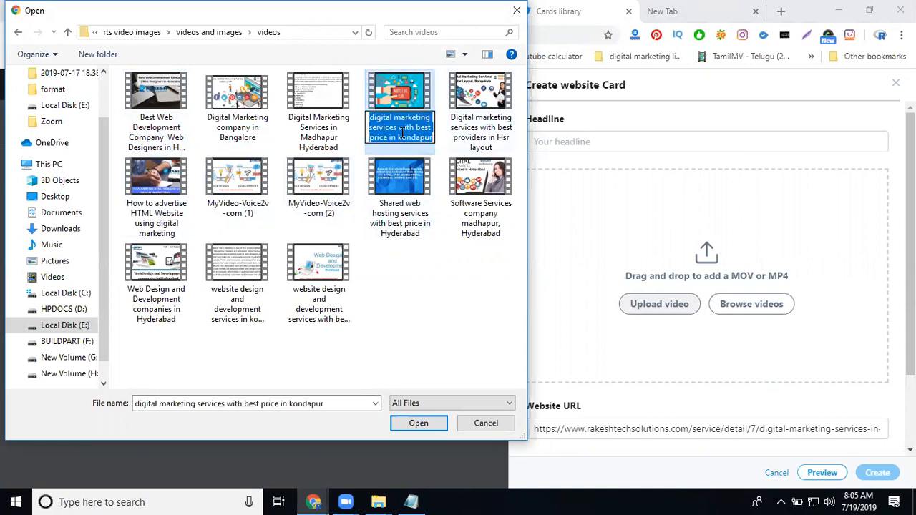
click(424, 106)
double_click(425, 105)
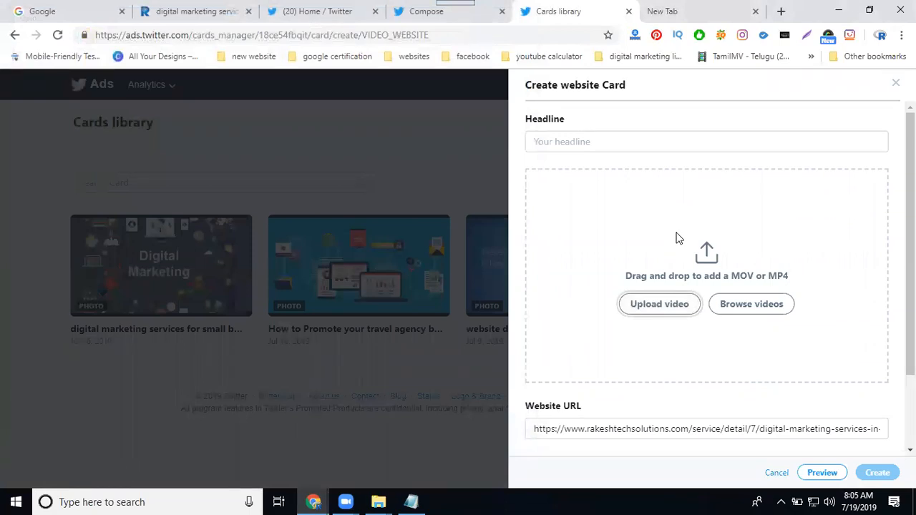
Step: Set both the headline and the card name to "digital marketing services with best price in kondapur"
click(585, 142)
key(ctrl+v)
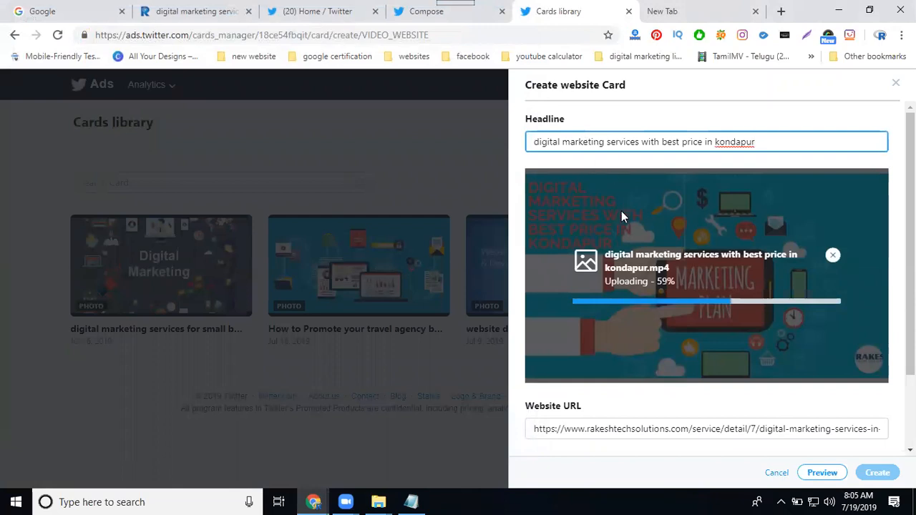
scroll(621, 213, down, 2)
click(581, 409)
key(ctrl+v)
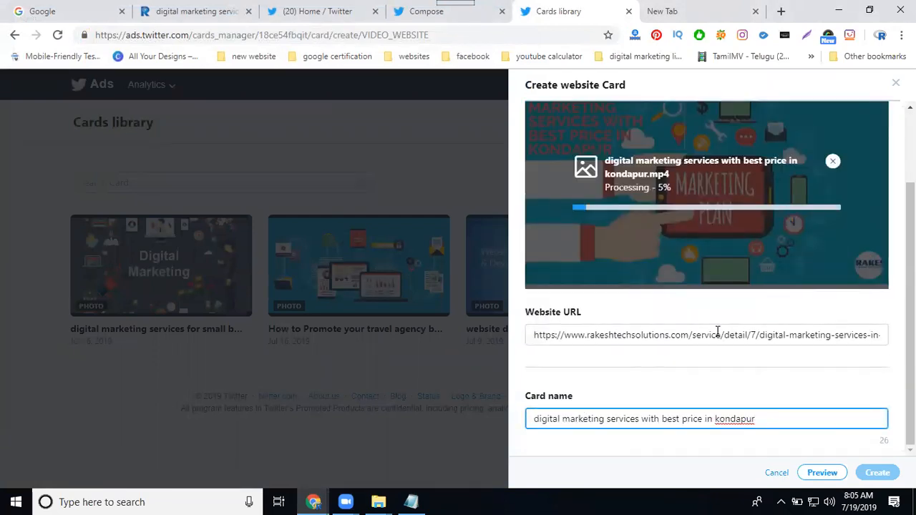
Step: Create the video website Card "Digital Marketing Services in Madhapur Hyderabad" and open a new tweet containing it
scroll(716, 332, up, 1)
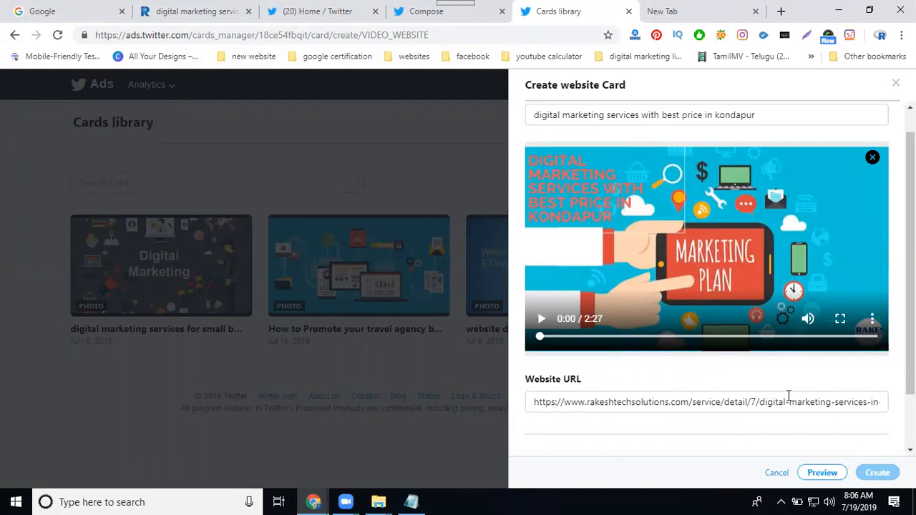
scroll(787, 396, down, 1)
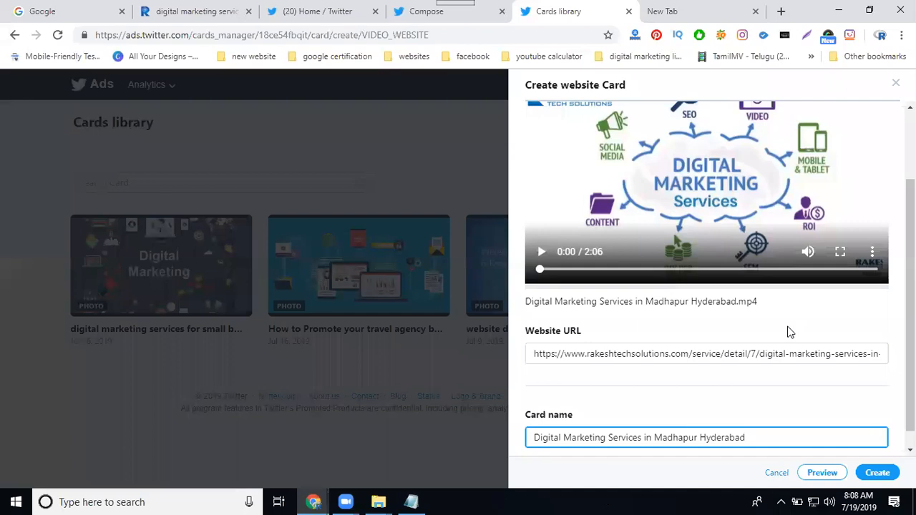
click(878, 473)
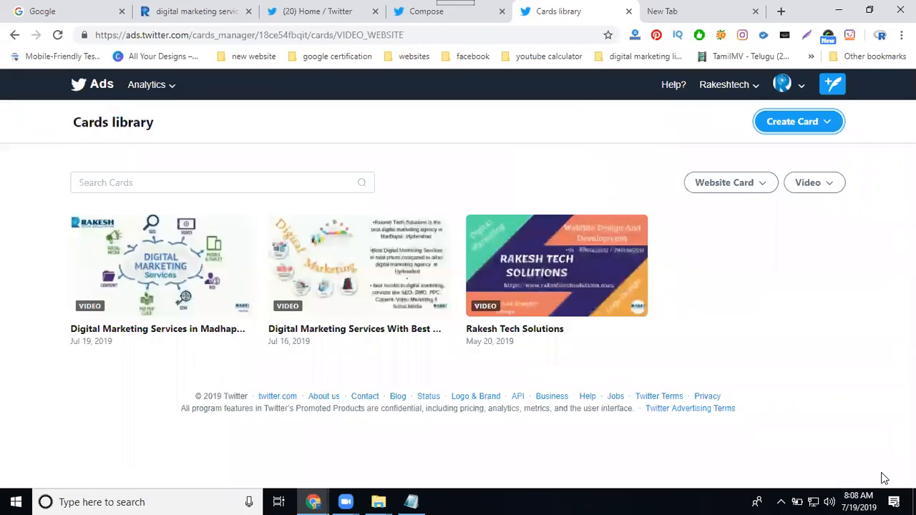
click(138, 264)
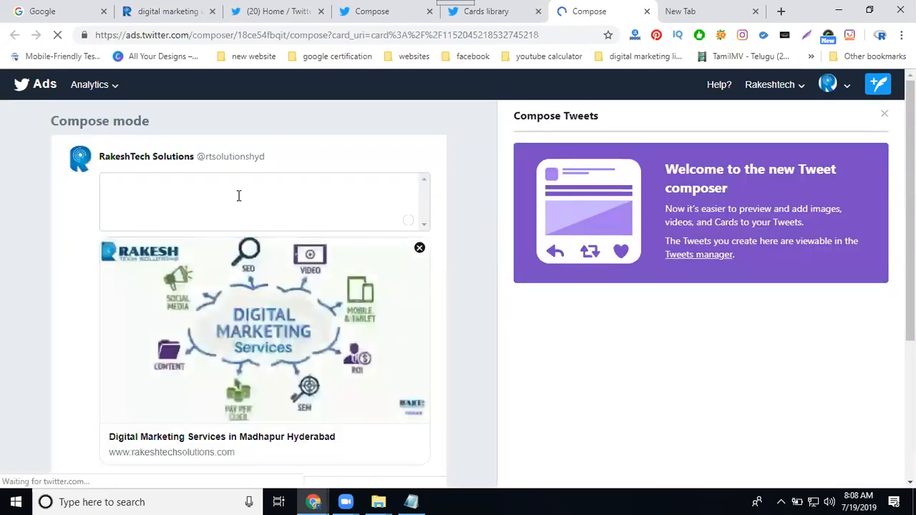
click(239, 195)
text(https://www.rakeshtechsolutions.com/service/detail/7/digital-marketing-services-in-hyderabad)
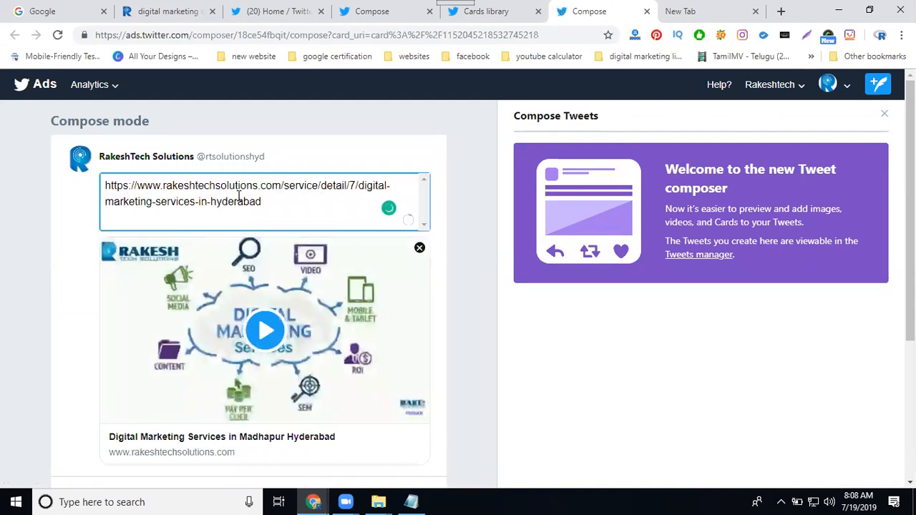
key(ctrl+a)
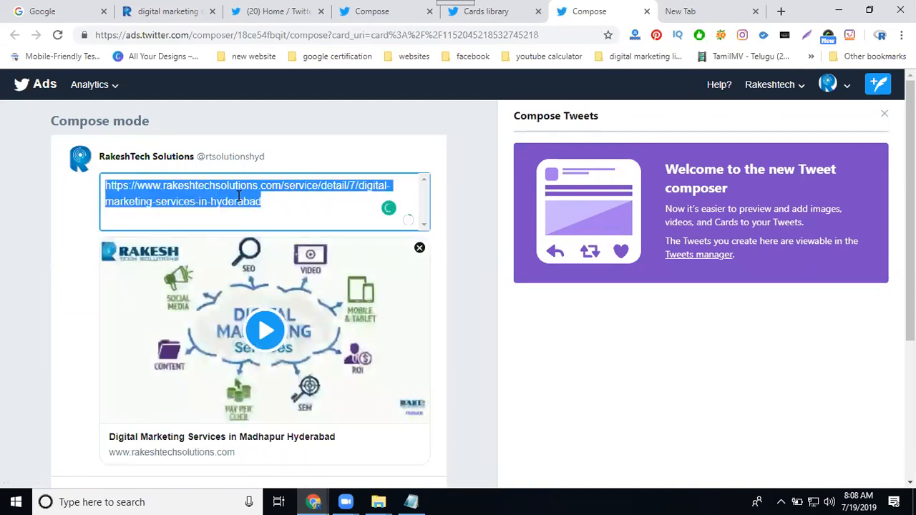
key(BackSpace)
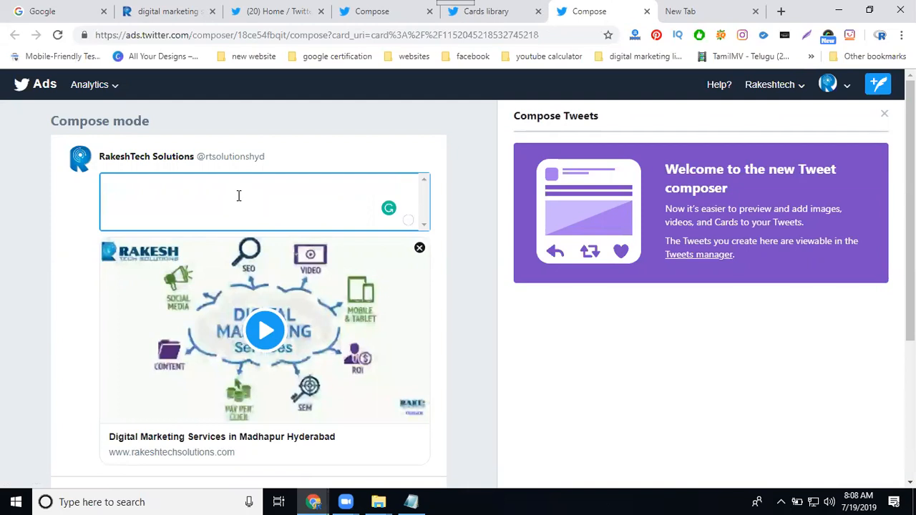
Step: Copy the card headline "Digital Marketing Services in Madhapur Hyderabad" into the tweet text and delete the extra pasted lines before it
scroll(141, 412, down, 1)
scroll(141, 412, down, 3)
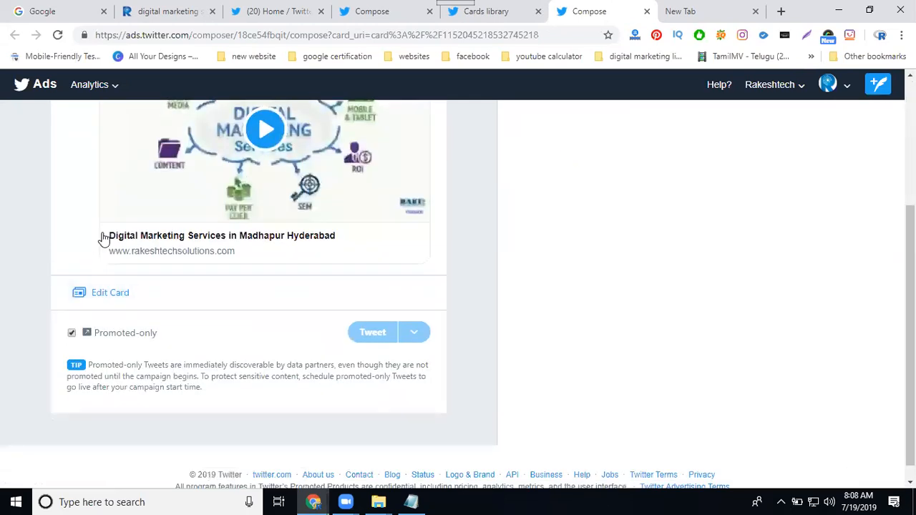
drag(81, 225, 339, 233)
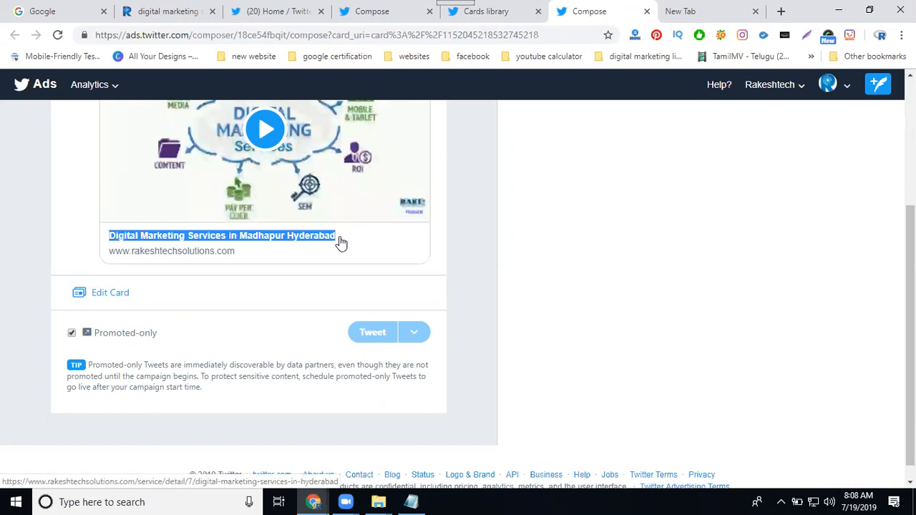
scroll(319, 370, up, 3)
click(205, 196)
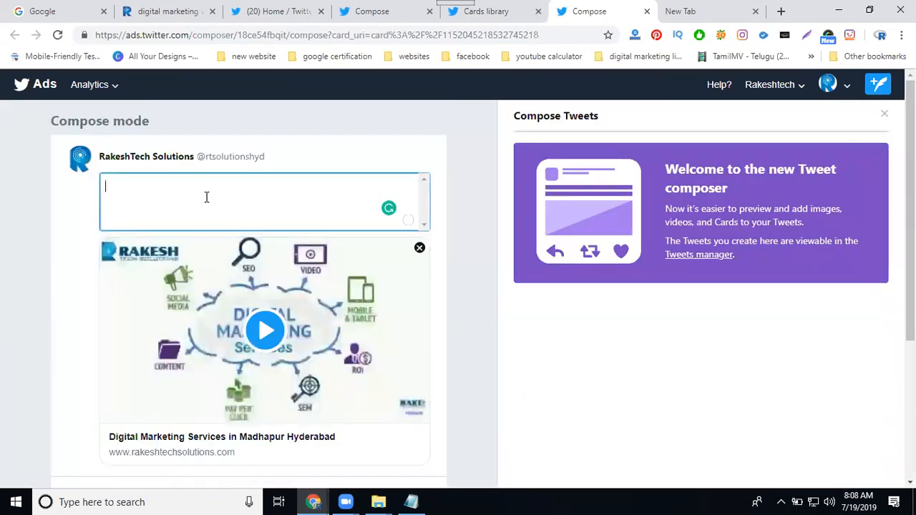
text(What's happening?  Embedded video Digital Marketing Services in Madhapur Hyderabad)
drag(190, 205, 104, 174)
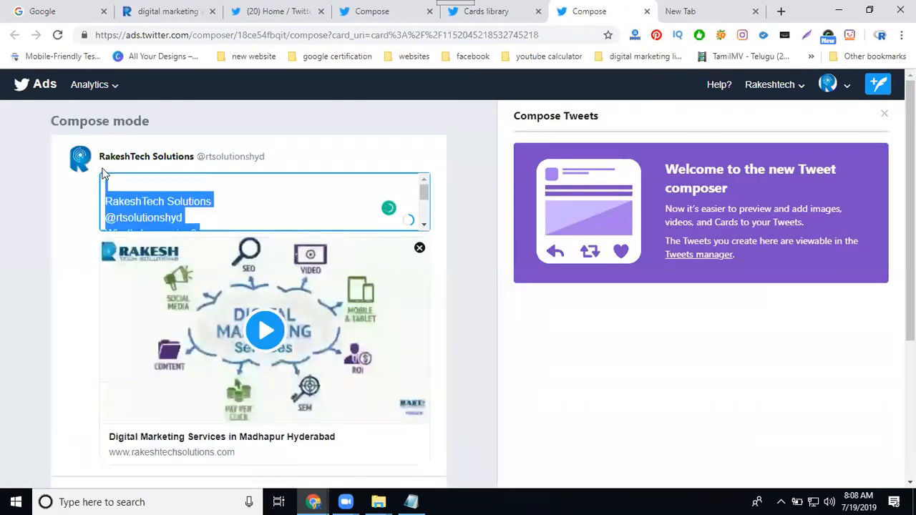
key(BackSpace)
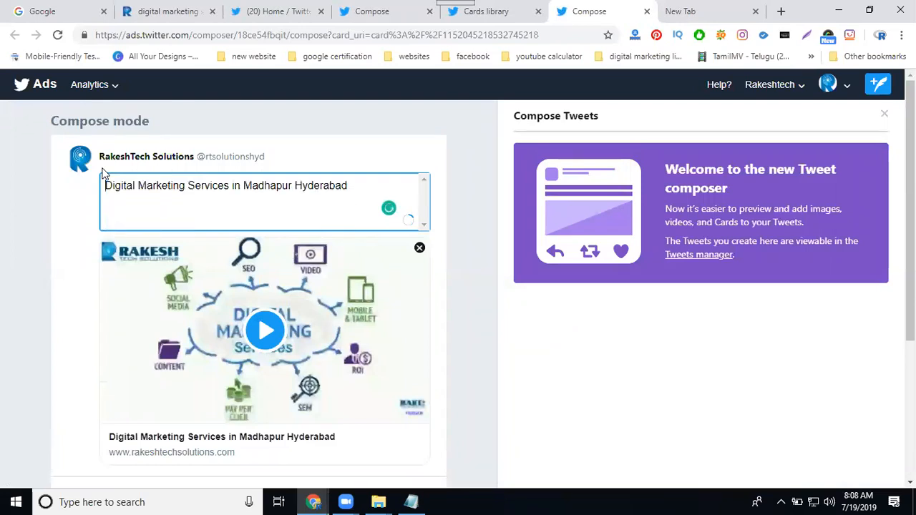
Step: Append "- #rakeshtehsolutions -" after the headline in the tweet text and leave a blank line below it
text(- #Rakeshtehs)
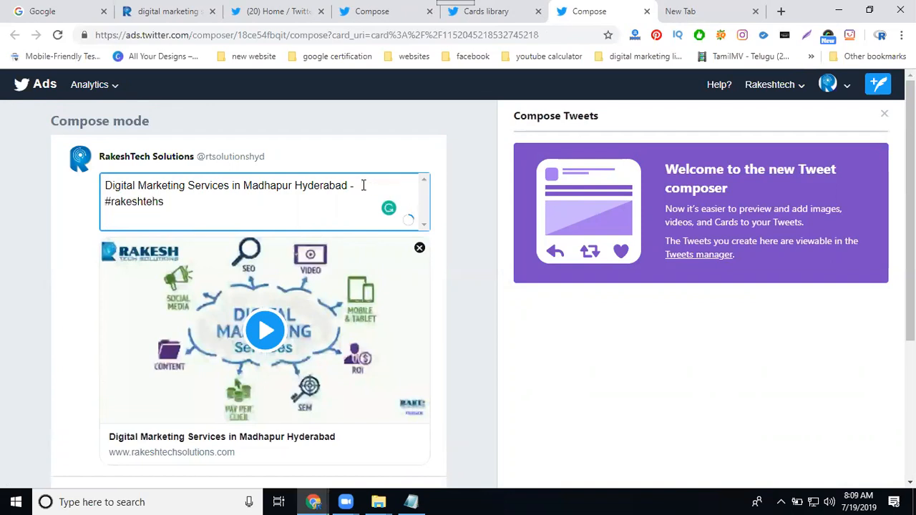
text(olutions -)
key(Return)
key(Return)
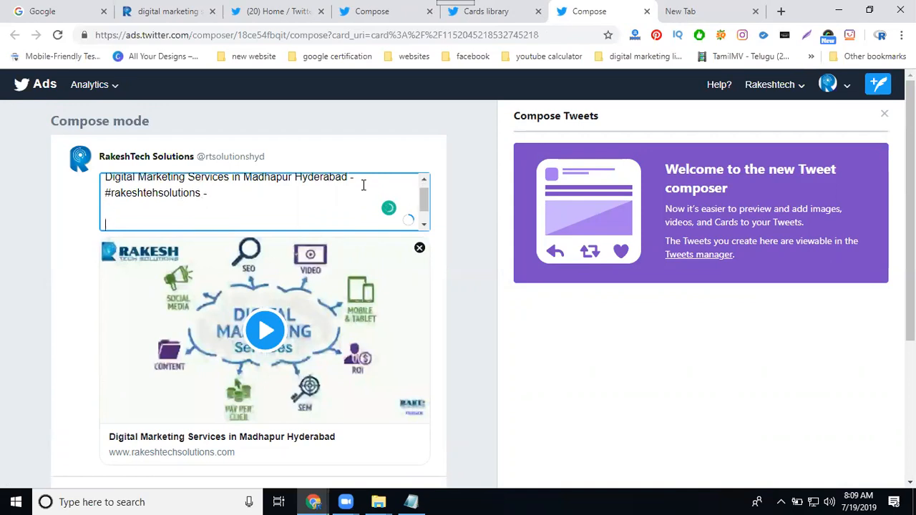
Step: Add the hashtags "#digitalmarketing #so #sem #smm #smo" on the last line of the tweet
text(#digitalmarketing)
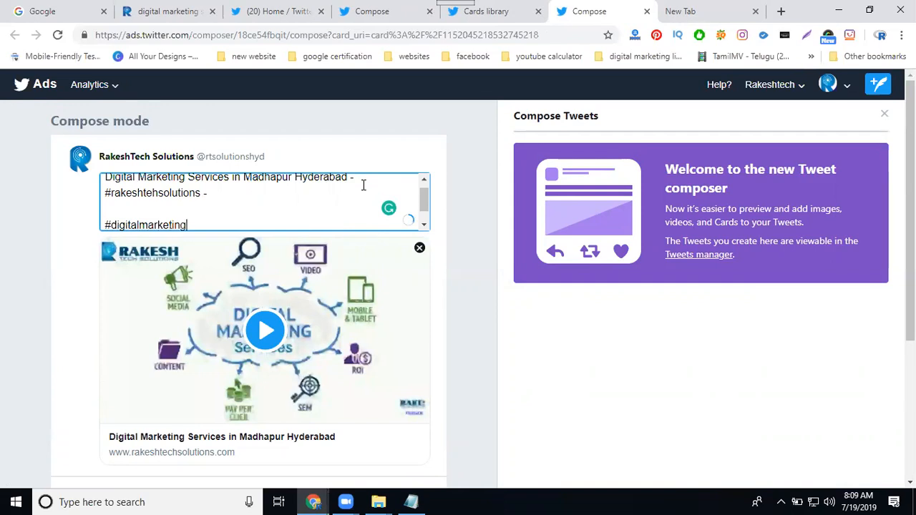
text( #so #sem #smm #smo)
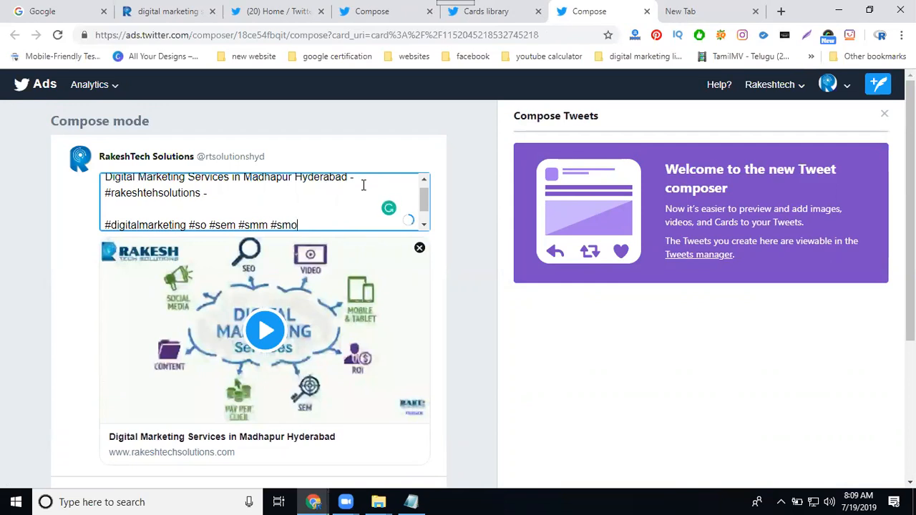
Step: Turn off the Promoted-only option and publish the tweet with its video card
scroll(168, 315, down, 2)
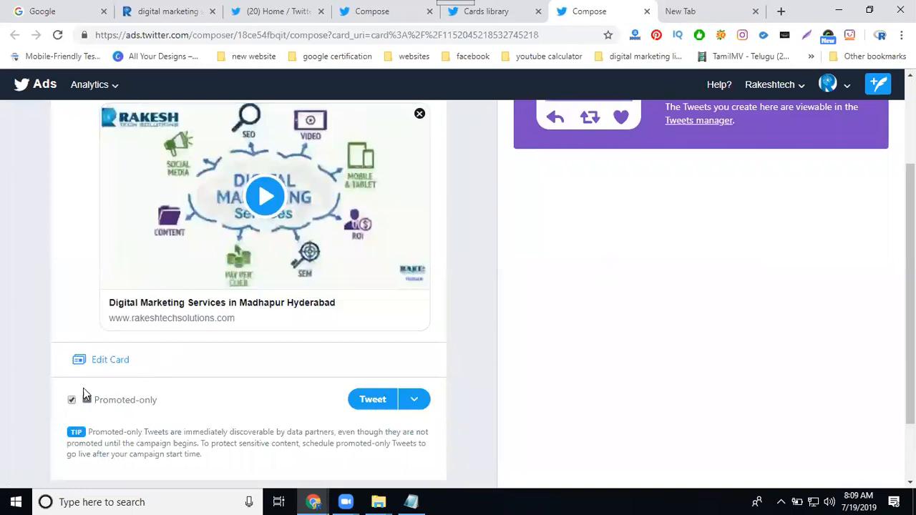
click(72, 400)
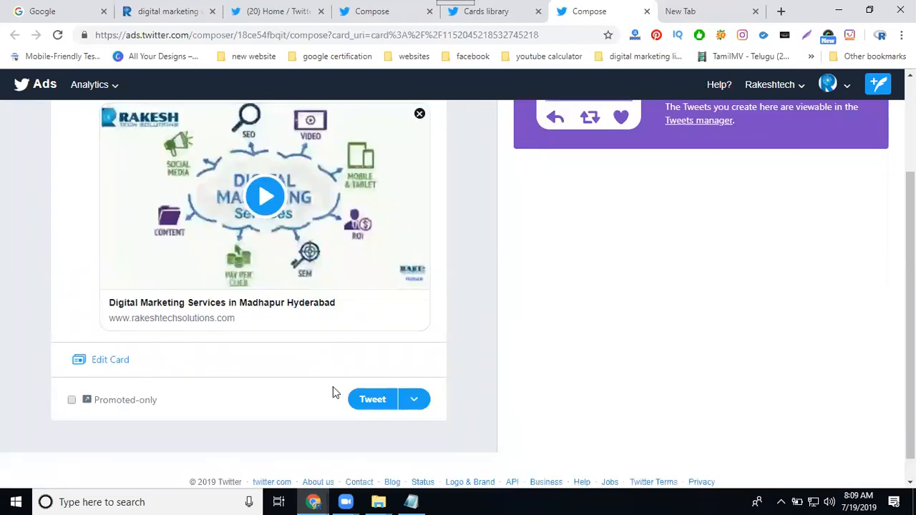
click(373, 399)
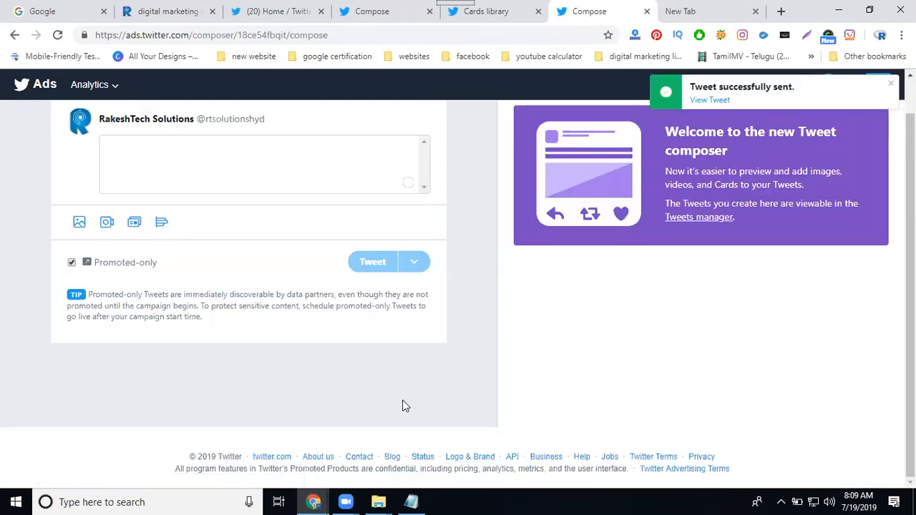
Step: Open the company's Twitter profile and check the newly published tweet with its video card
click(276, 10)
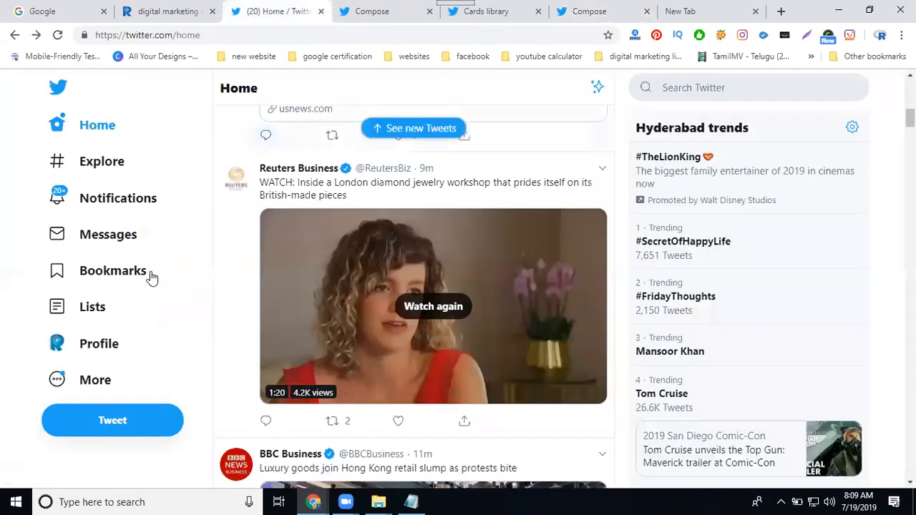
click(100, 345)
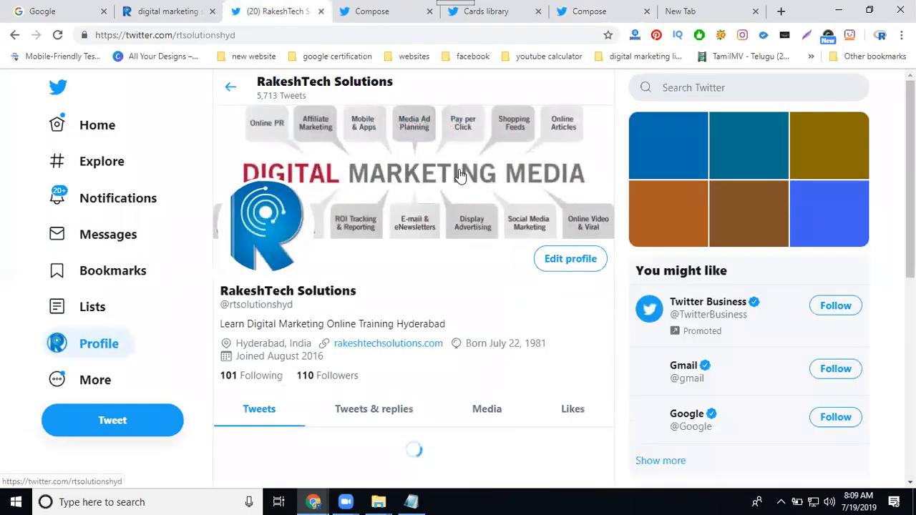
scroll(462, 174, down, 3)
scroll(480, 174, down, 3)
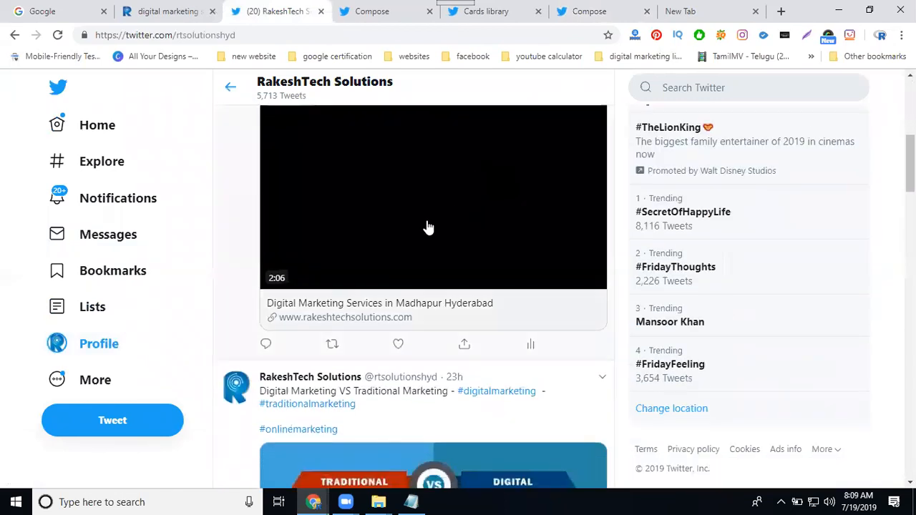
scroll(413, 197, up, 1)
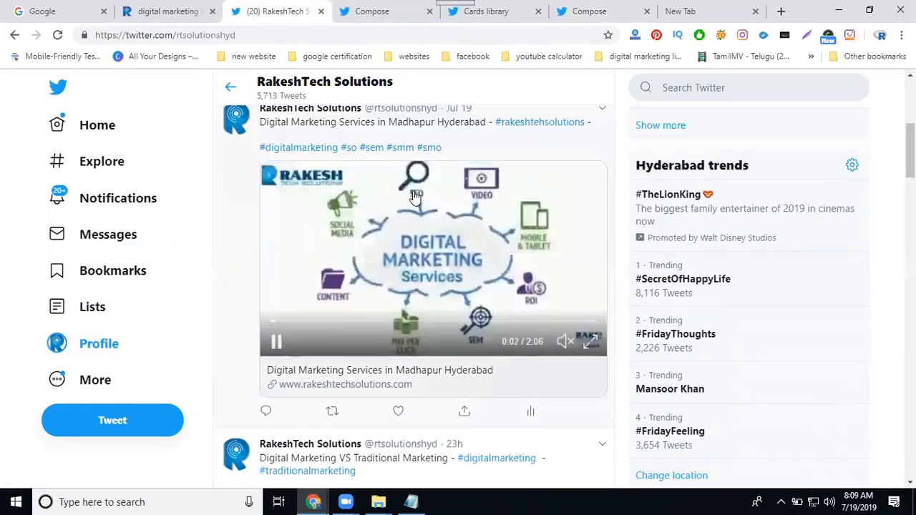
scroll(415, 197, up, 1)
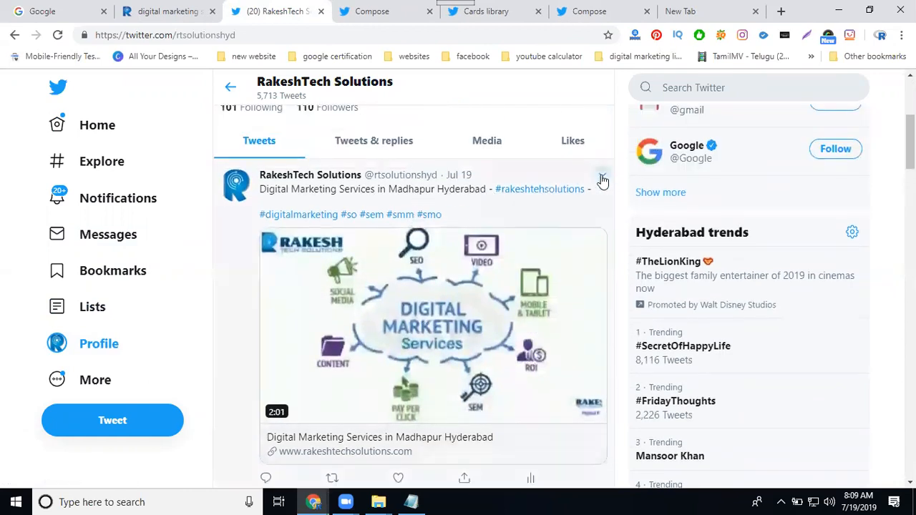
Step: Review the additional options for the new tweet and look over the profile's tweet list
click(602, 178)
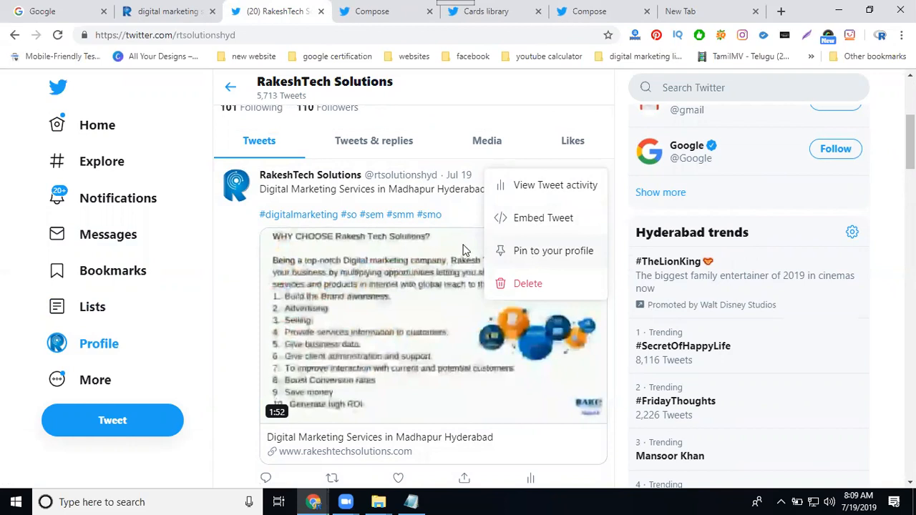
scroll(334, 233, down, 5)
scroll(528, 221, up, 1)
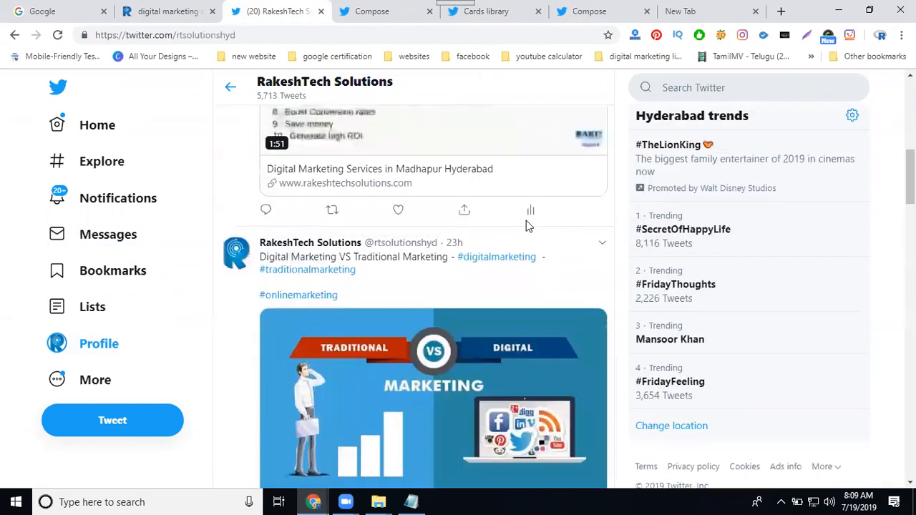
scroll(257, 214, up, 5)
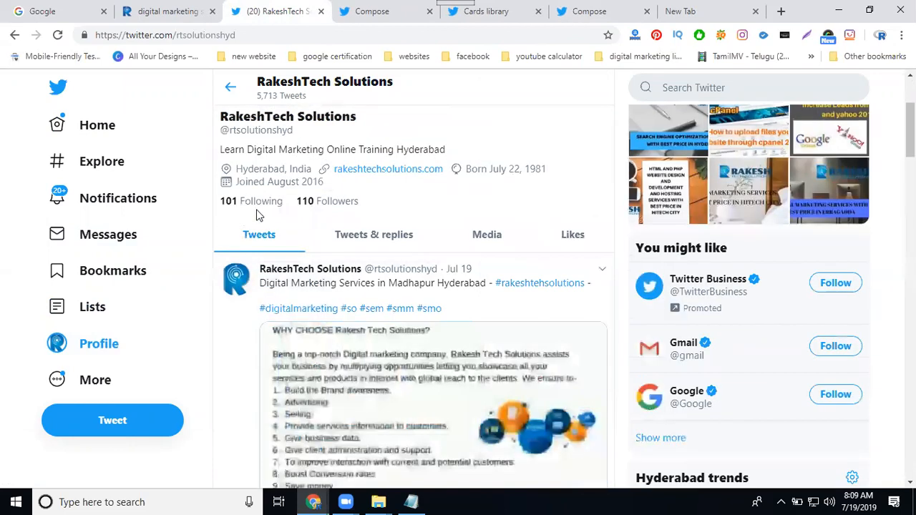
scroll(243, 265, down, 5)
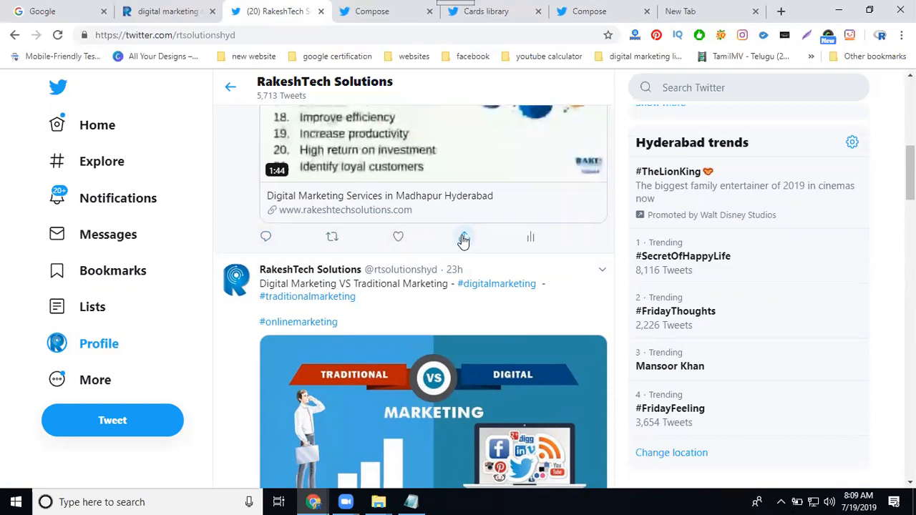
Step: View the new tweet's analytics and inspect the payment form for promoting it, then close both
click(531, 239)
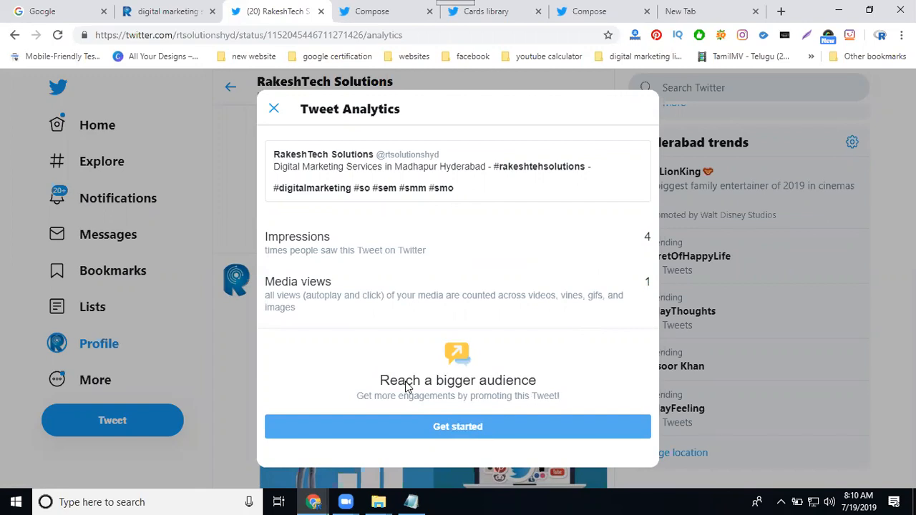
click(451, 430)
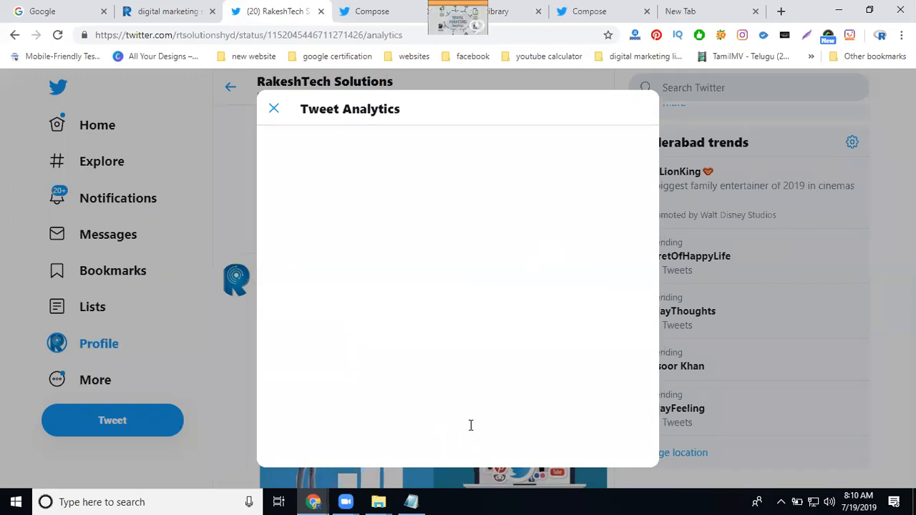
scroll(343, 197, down, 2)
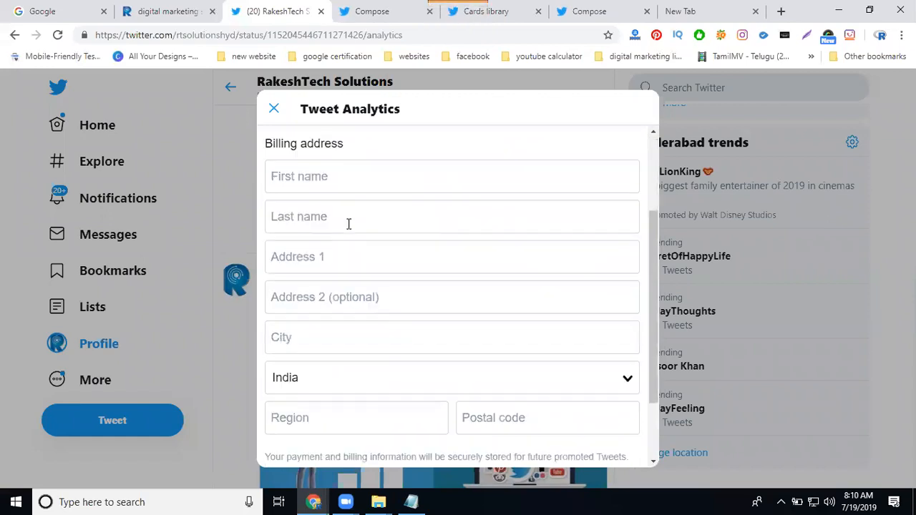
scroll(348, 222, down, 2)
scroll(349, 232, up, 3)
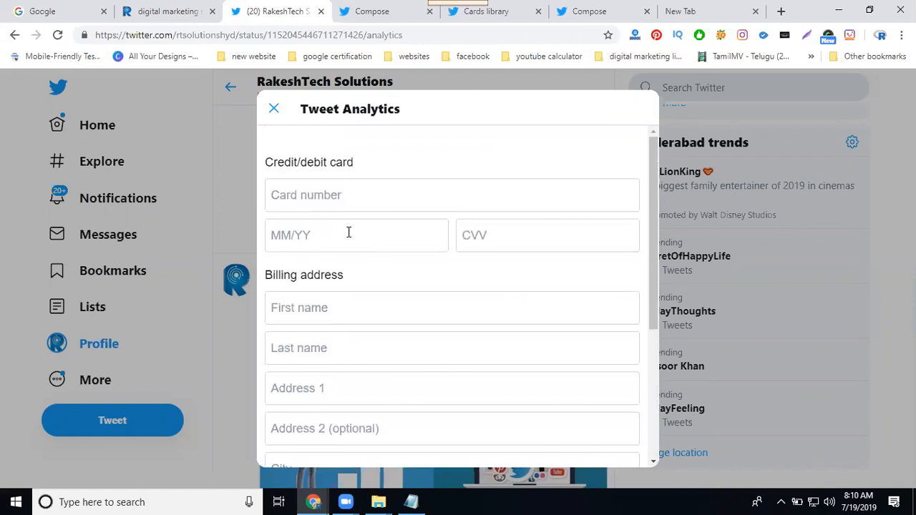
click(272, 110)
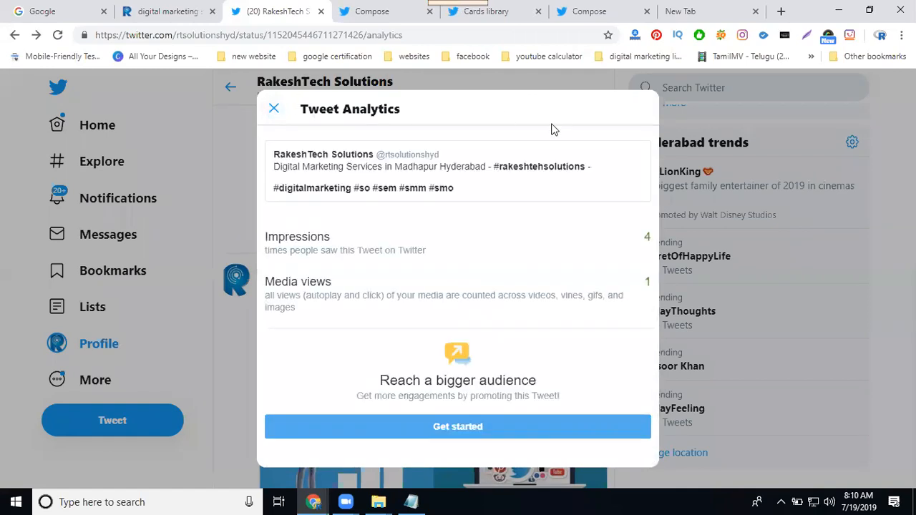
click(273, 109)
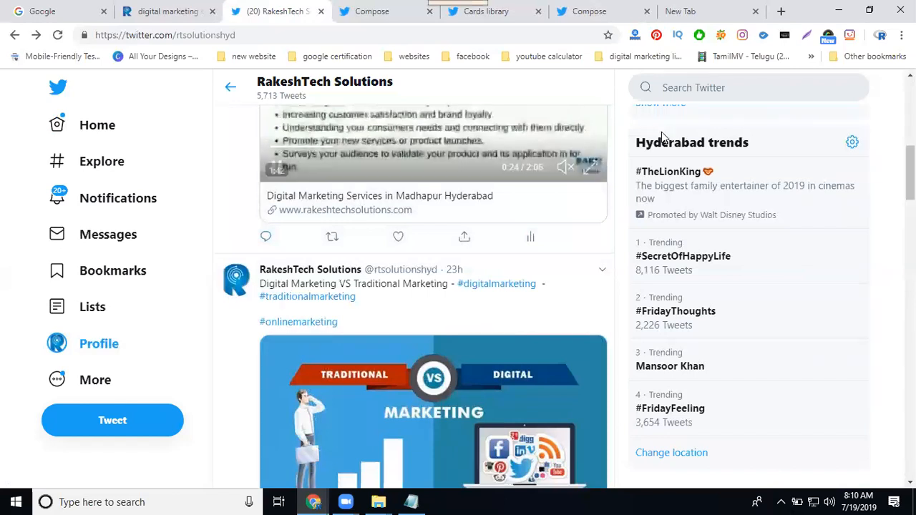
Step: Open Twitter Ads for the profile and back out of the new credit card form to the funding sources
click(100, 380)
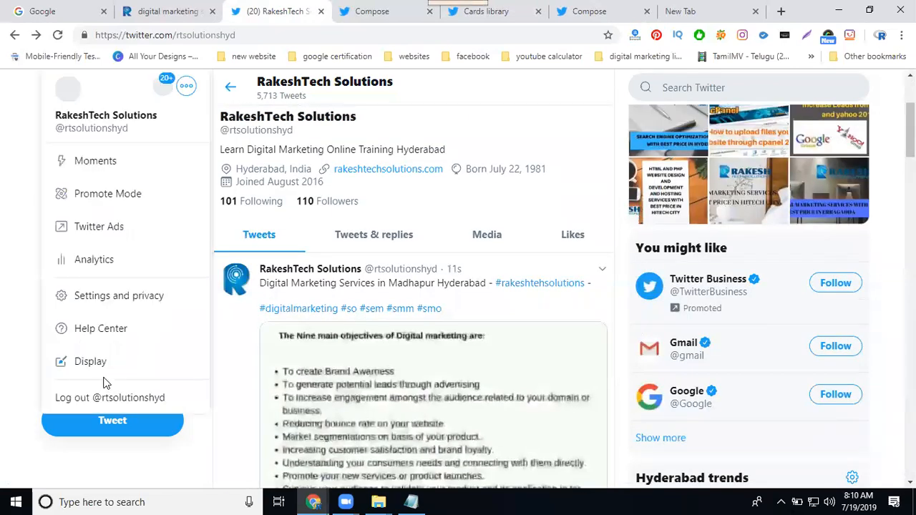
click(107, 235)
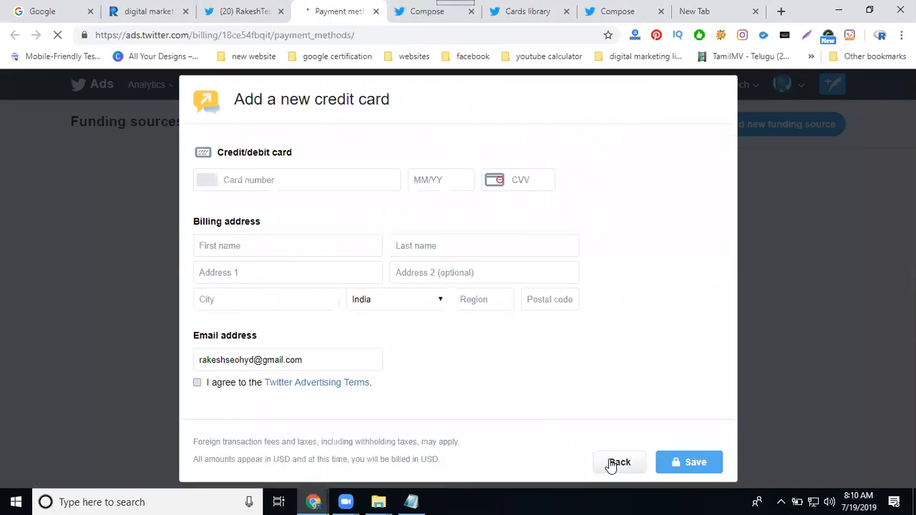
click(787, 124)
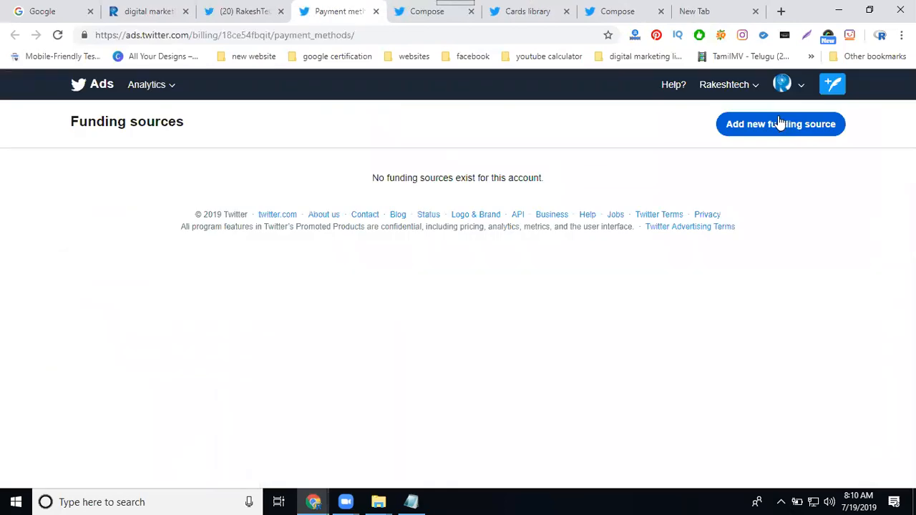
Step: Open the ads account's user access page and close the two Compose tabs and the Cards library tab
click(746, 86)
click(691, 130)
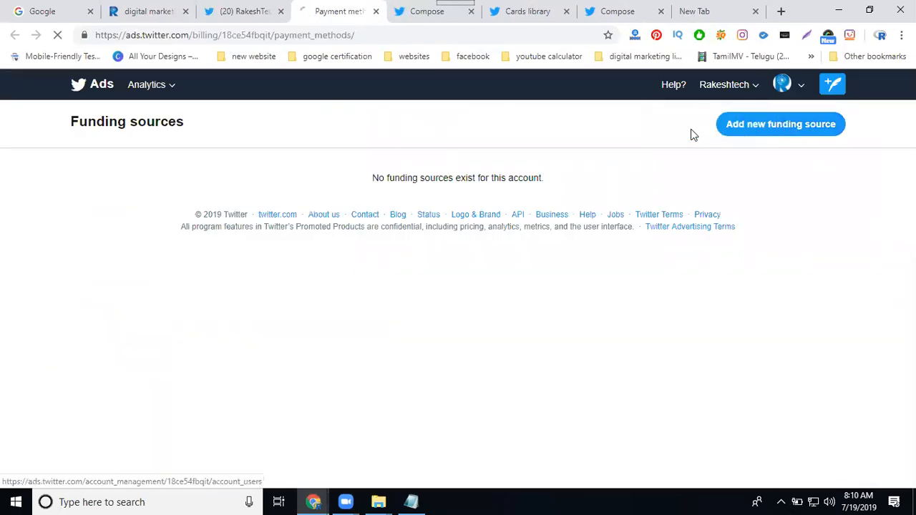
click(471, 13)
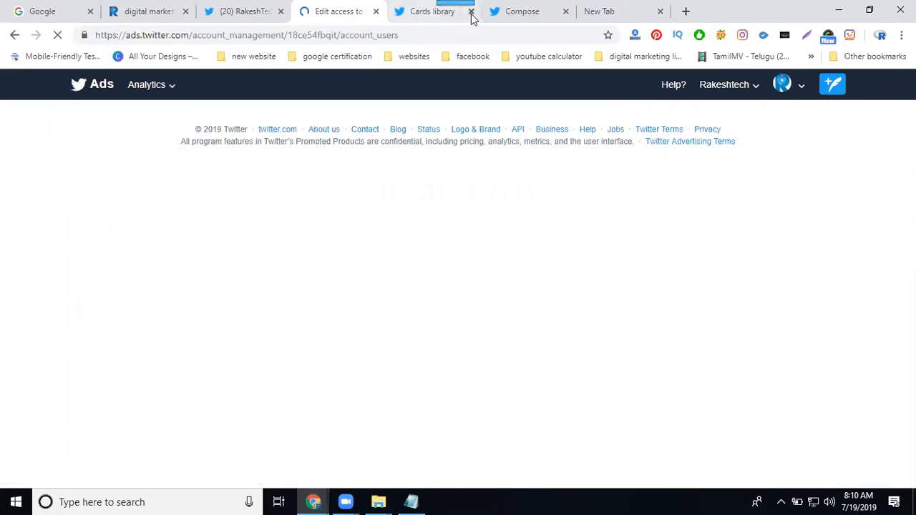
click(470, 13)
click(471, 13)
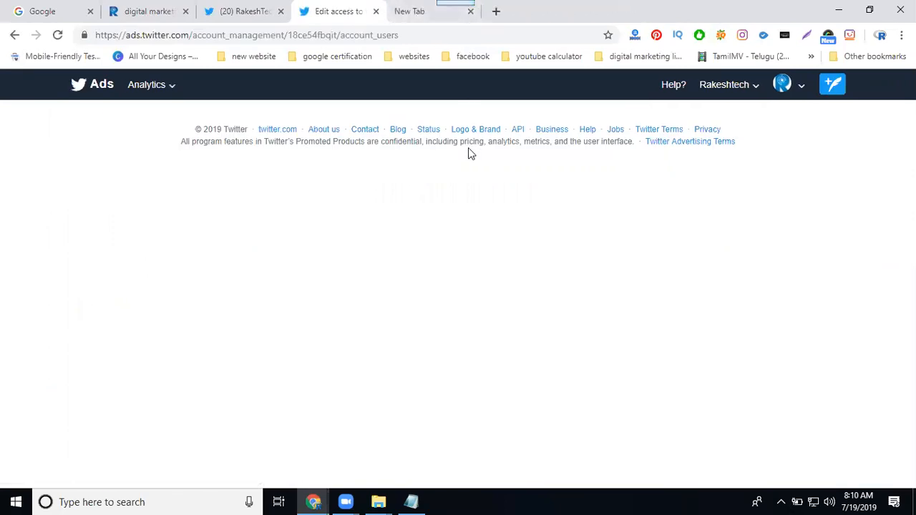
Step: Open Ads Manager and create a campaign with the "Website clicks or conversions" objective
click(166, 199)
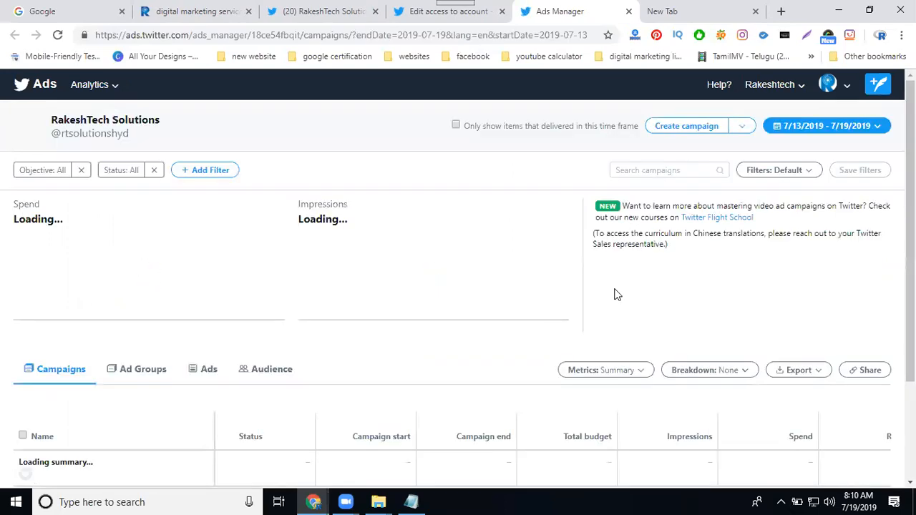
click(688, 126)
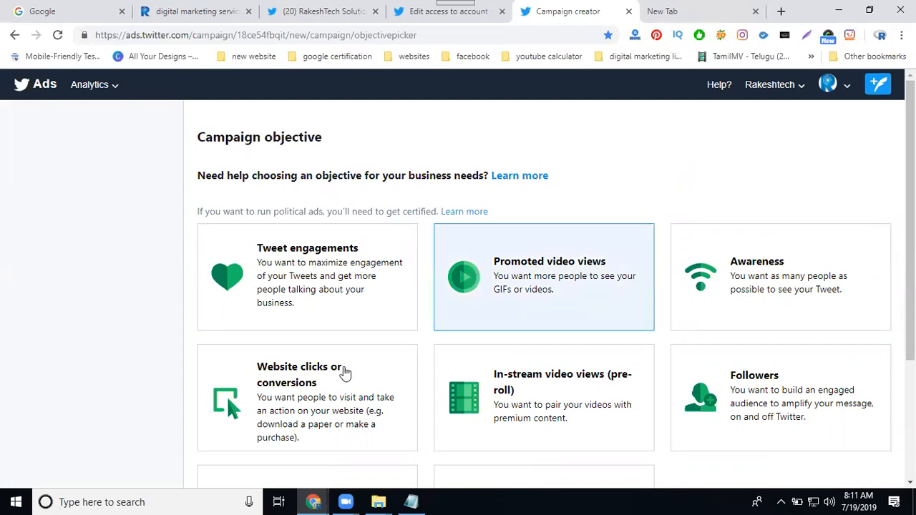
click(315, 396)
Step: Name the campaign "website clicks and conversion with video"
click(286, 255)
text(websi)
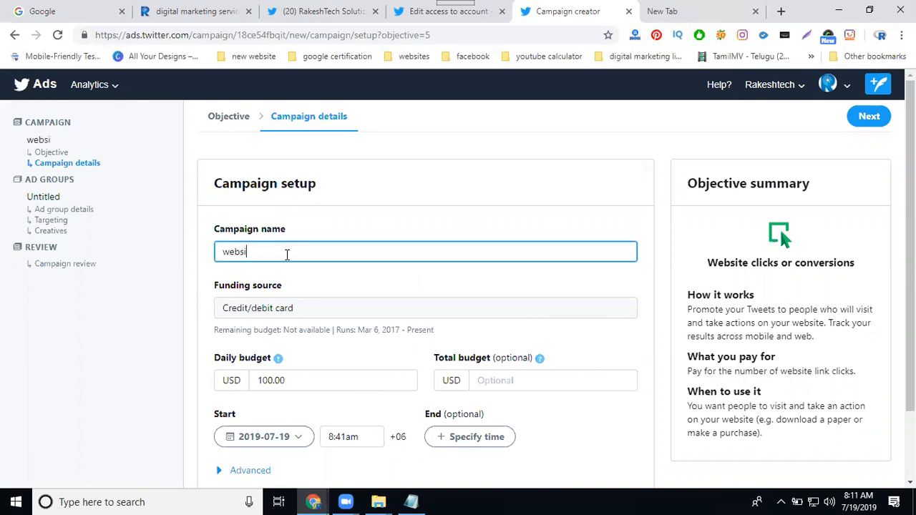
text(te clicks and convers)
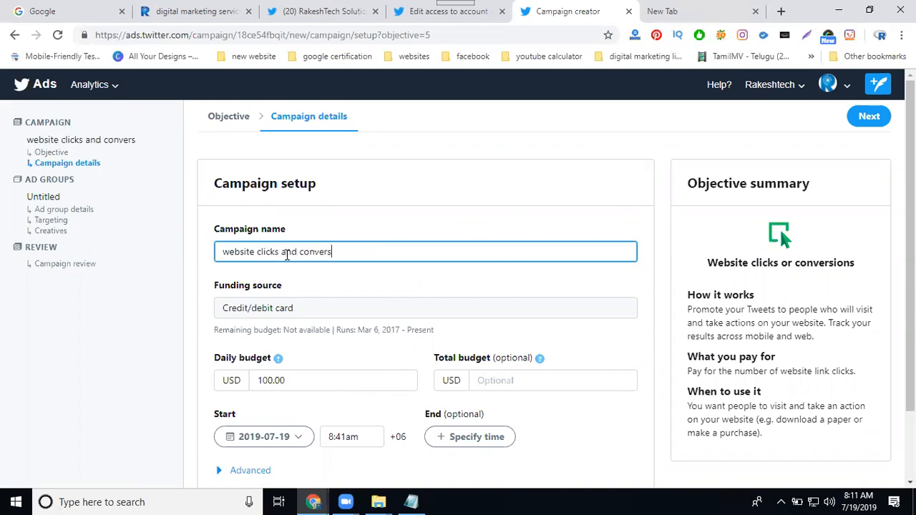
text(ion with video)
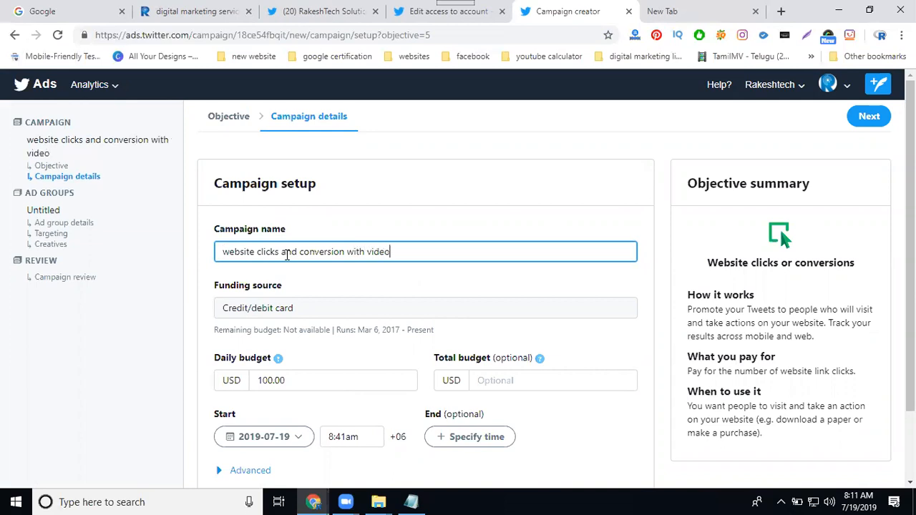
Step: Set the campaign's daily budget to 5.00 USD and its total budget to 25 USD
scroll(279, 243, down, 2)
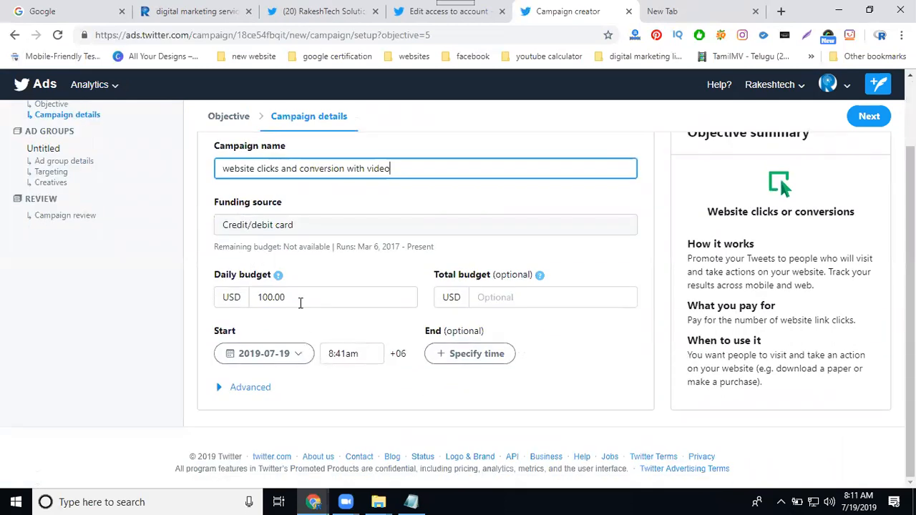
double_click(299, 301)
text(5)
click(482, 296)
text(25)
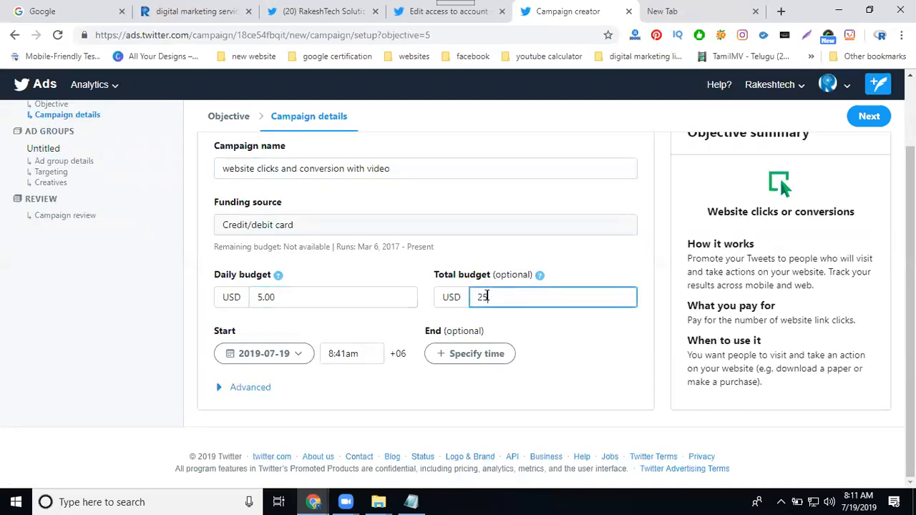
text(.00)
Step: Complete the campaign's total budget as 25.00 USD and continue to the ad group setup
scroll(692, 309, up, 2)
click(871, 123)
Step: Name the ad group "ads clicks" and set its total budget to 5.00 USD
click(280, 251)
text(ad)
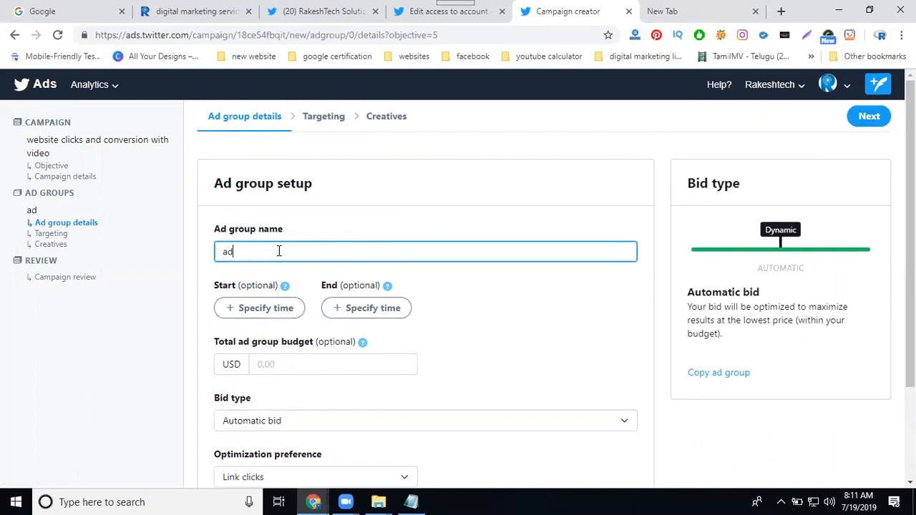
text(s clicks)
scroll(315, 286, down, 2)
click(286, 241)
text(5.00)
Step: Try the Target cost and Maximum bid types for the ad group and return the bid type to Automatic bid
click(267, 299)
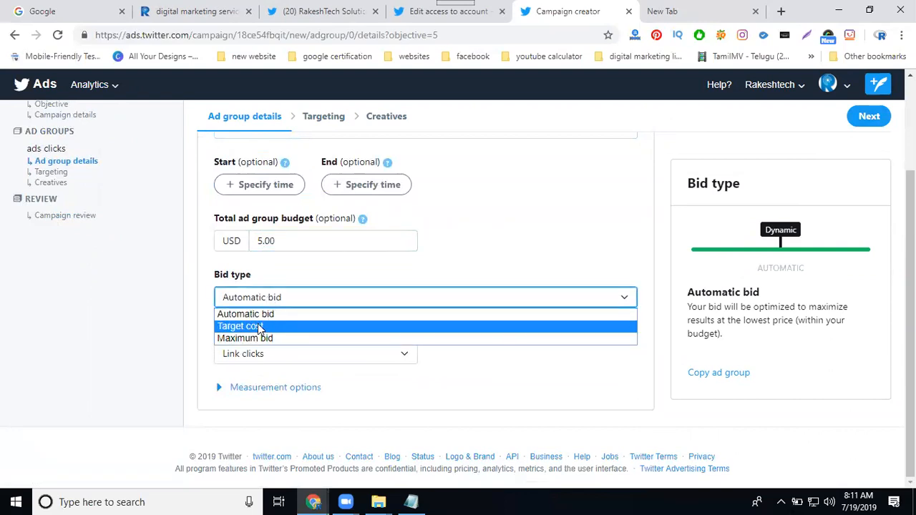
click(259, 327)
click(271, 303)
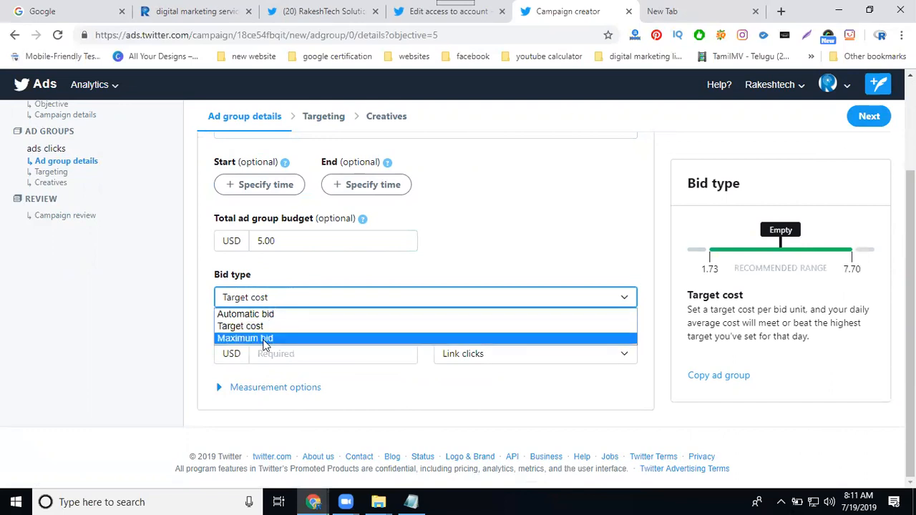
click(263, 341)
click(265, 309)
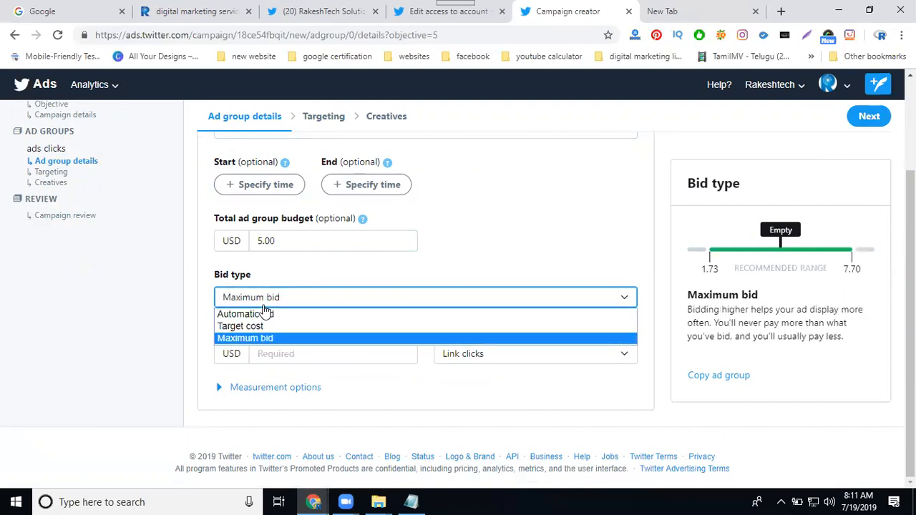
click(257, 314)
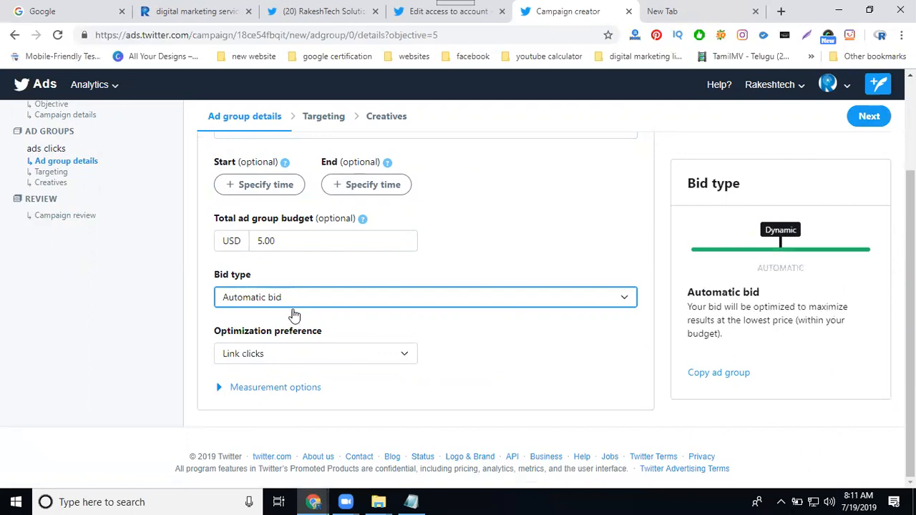
Step: Choose "Link clicks" as the ad group's optimization preference and continue to targeting
click(242, 358)
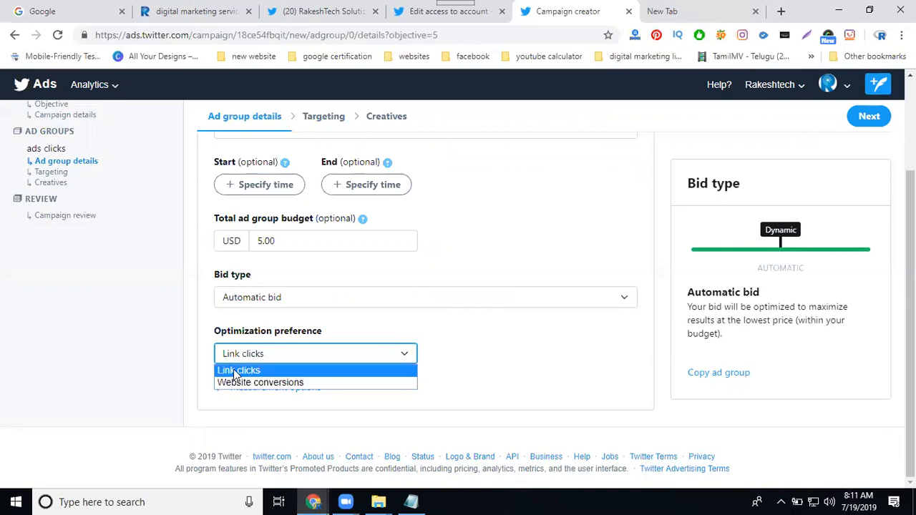
click(236, 370)
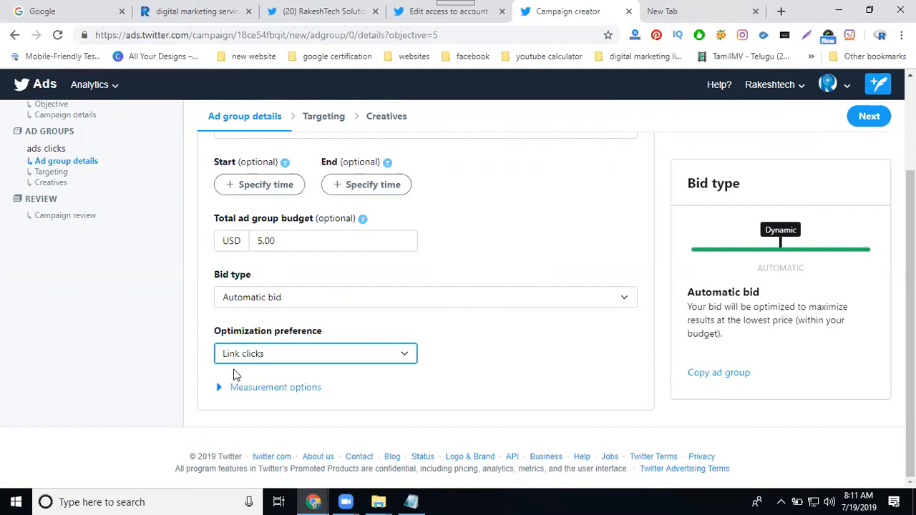
click(870, 118)
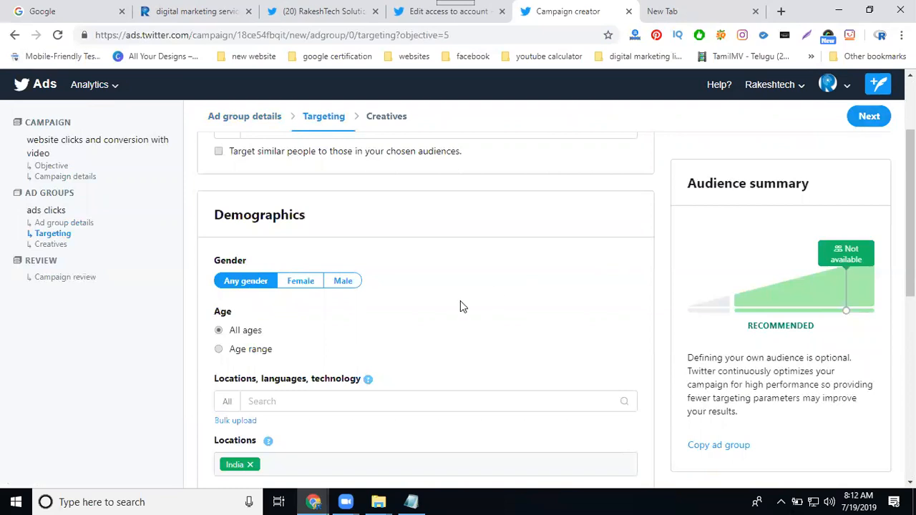
Step: Restrict the audience demographics to the age range 13 to 49
scroll(460, 300, down, 2)
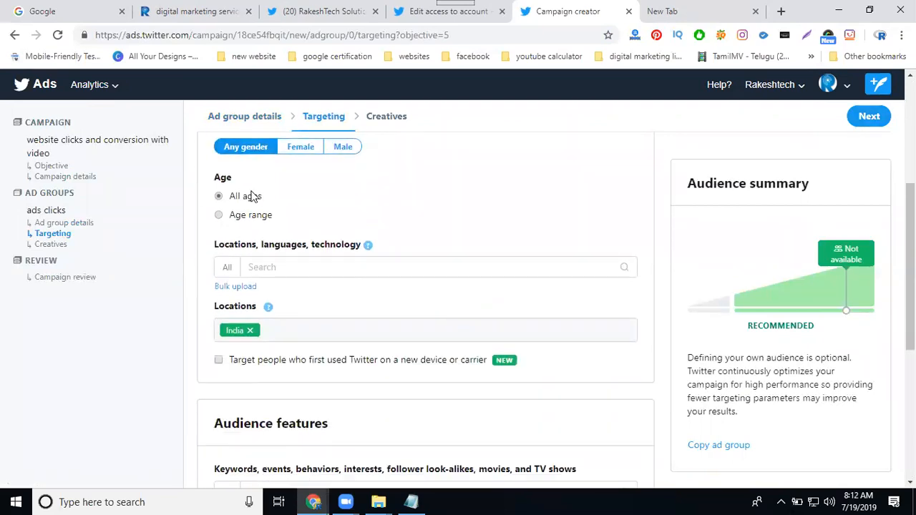
click(252, 216)
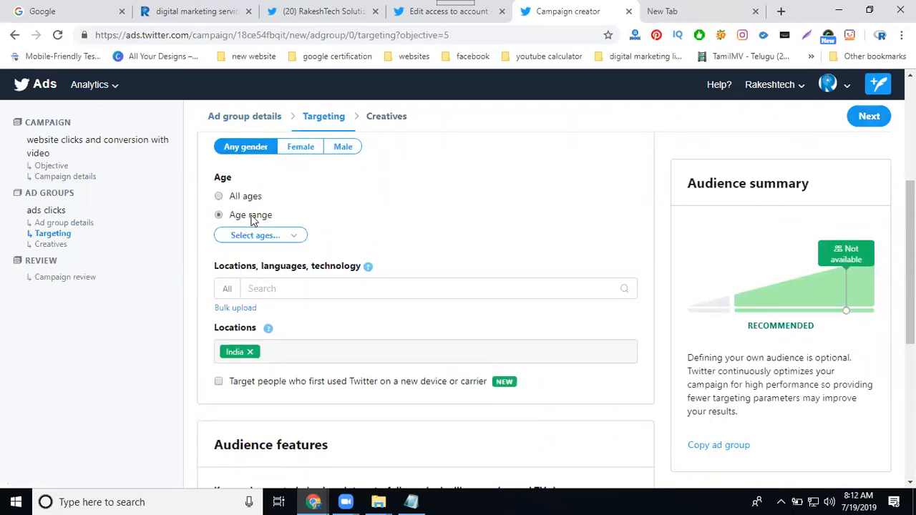
click(254, 236)
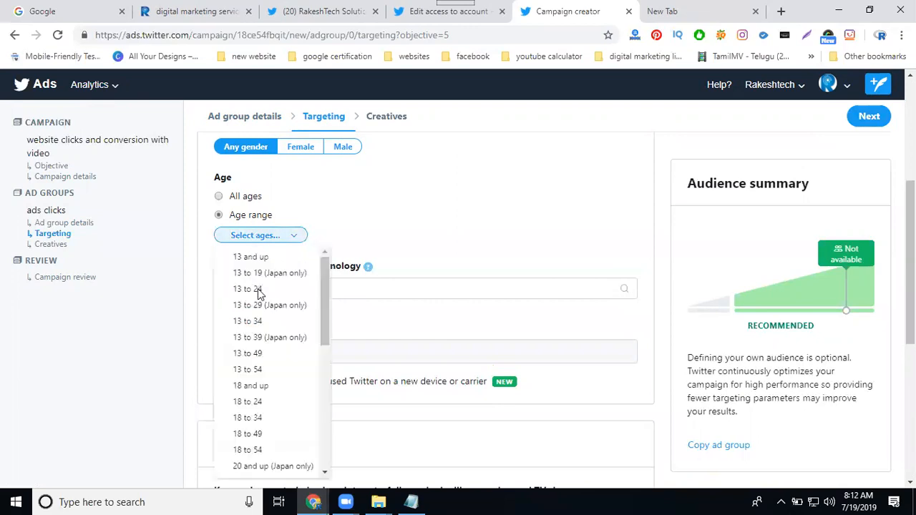
click(252, 353)
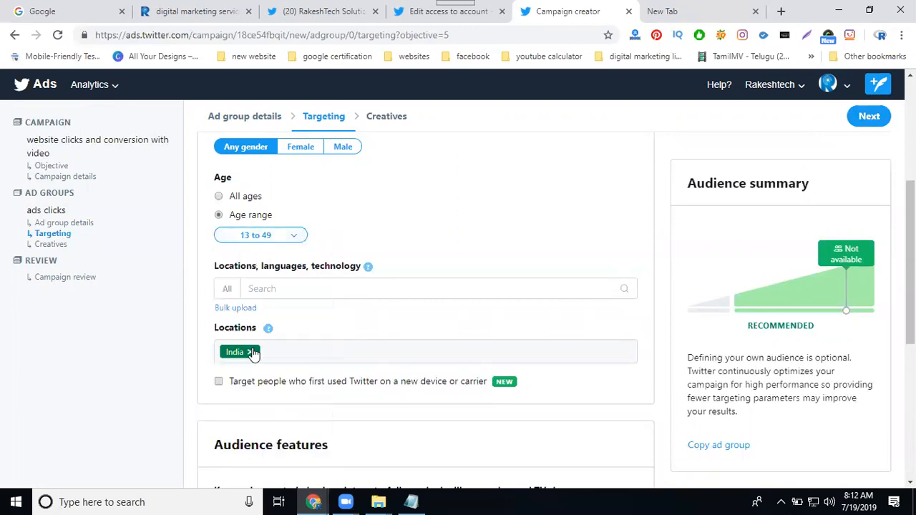
Step: Add English as a targeted language in the demographics
click(264, 289)
text(eng)
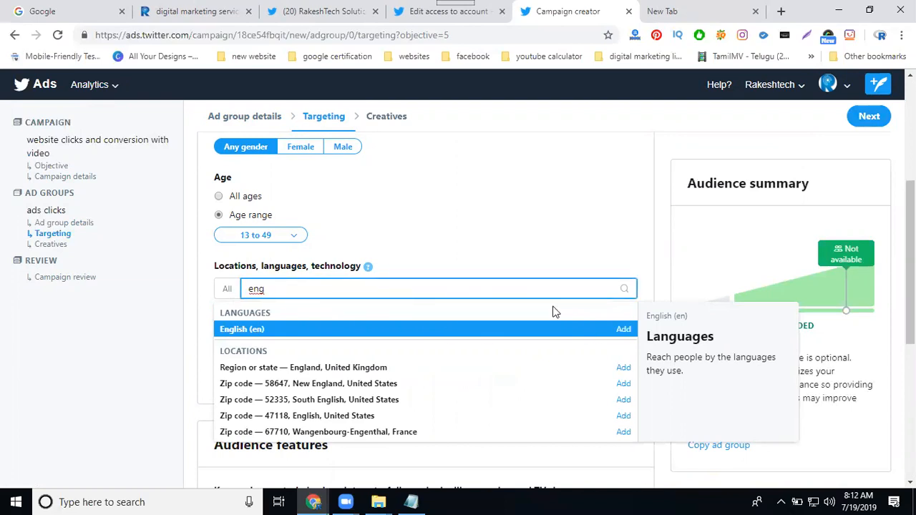
click(622, 328)
click(185, 283)
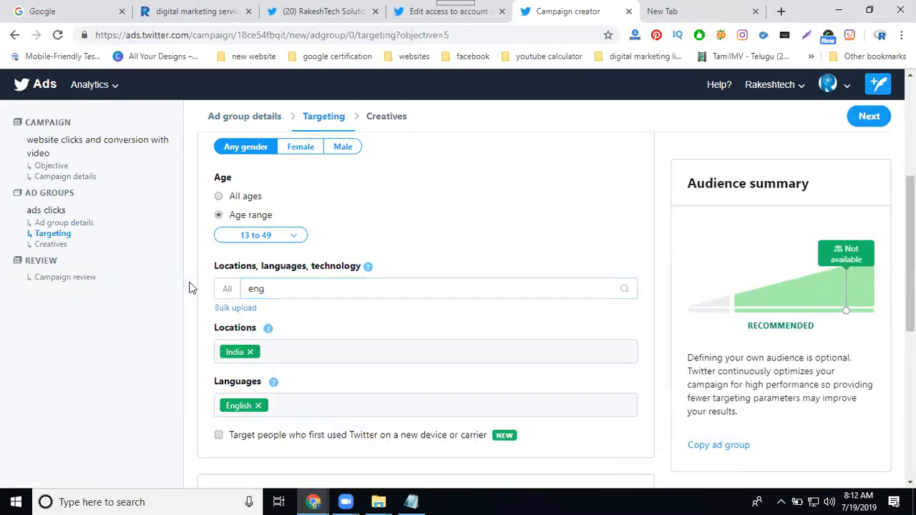
Step: Add the Hyderabad, IN metro area as a targeted location and remove India
click(225, 285)
double_click(256, 289)
key(BackSpace)
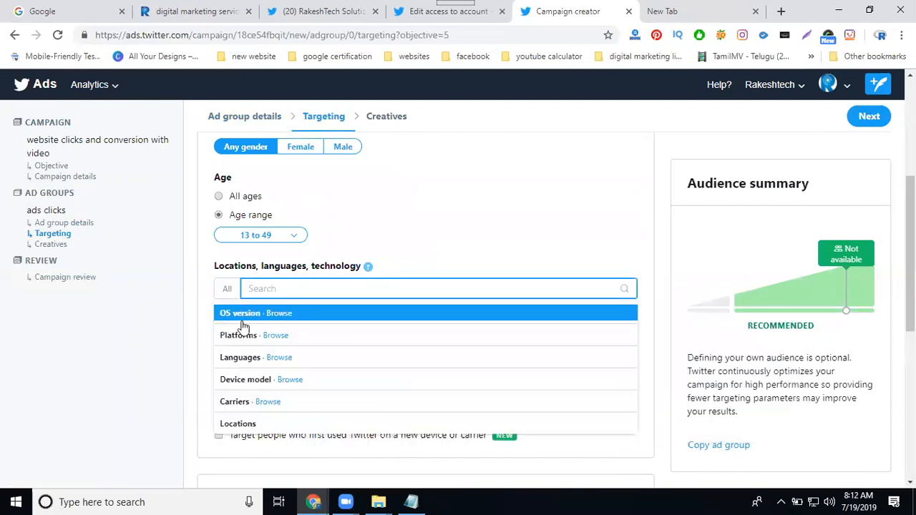
click(201, 352)
double_click(255, 285)
click(258, 285)
text(hyderabad)
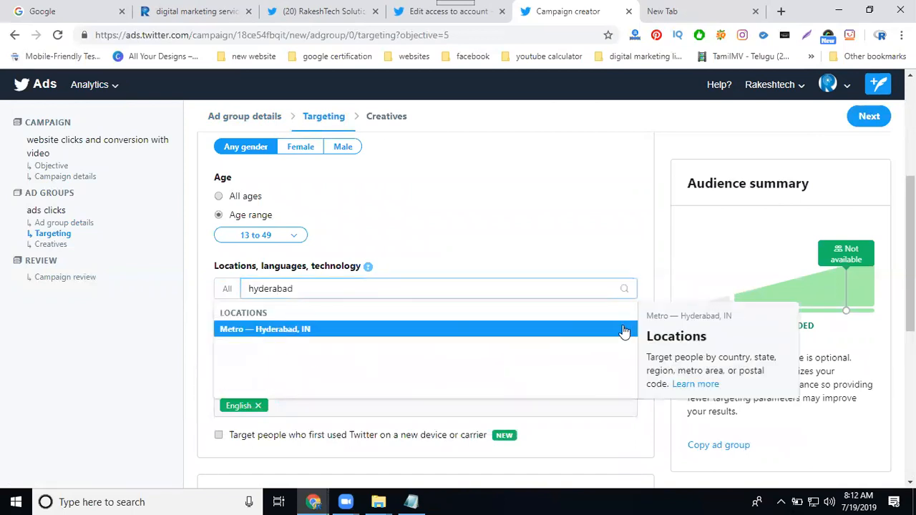
click(624, 329)
click(205, 299)
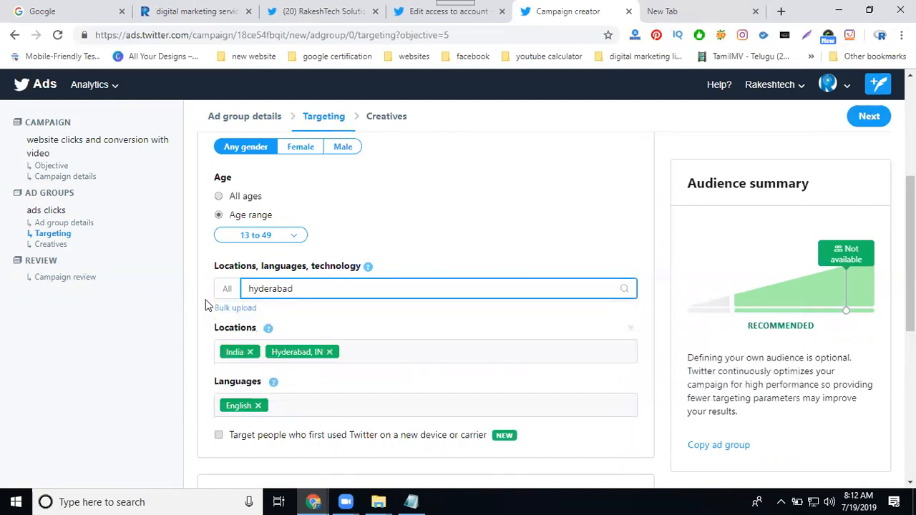
click(250, 351)
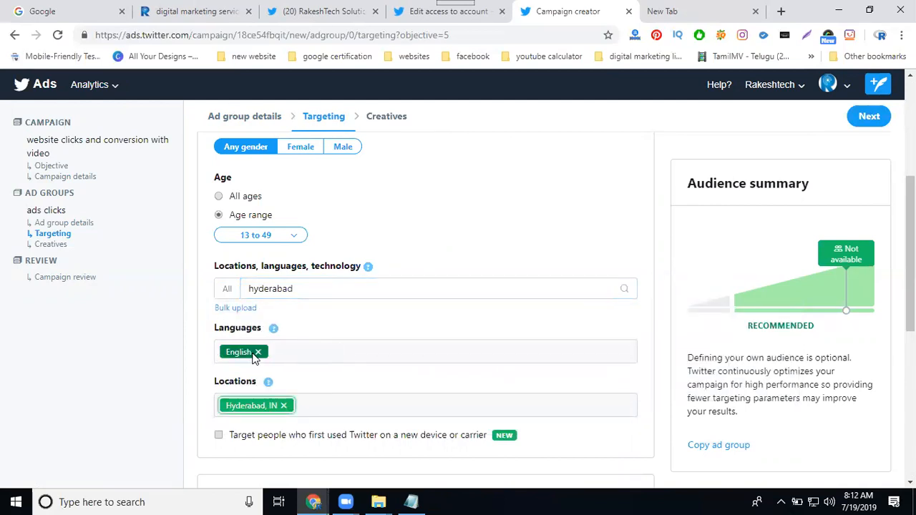
Step: Clear the leftover "hyderabad" text from the locations, languages and technology search and close its category list
scroll(480, 284, down, 3)
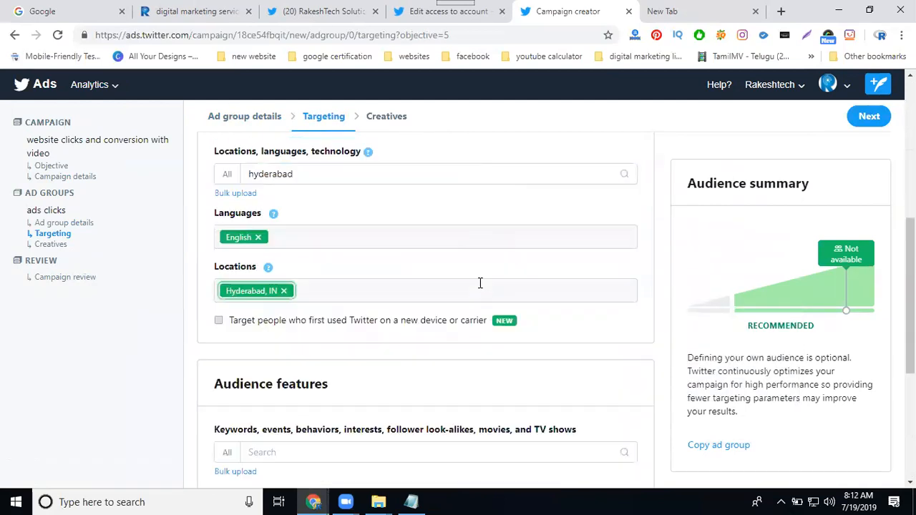
scroll(432, 287, up, 2)
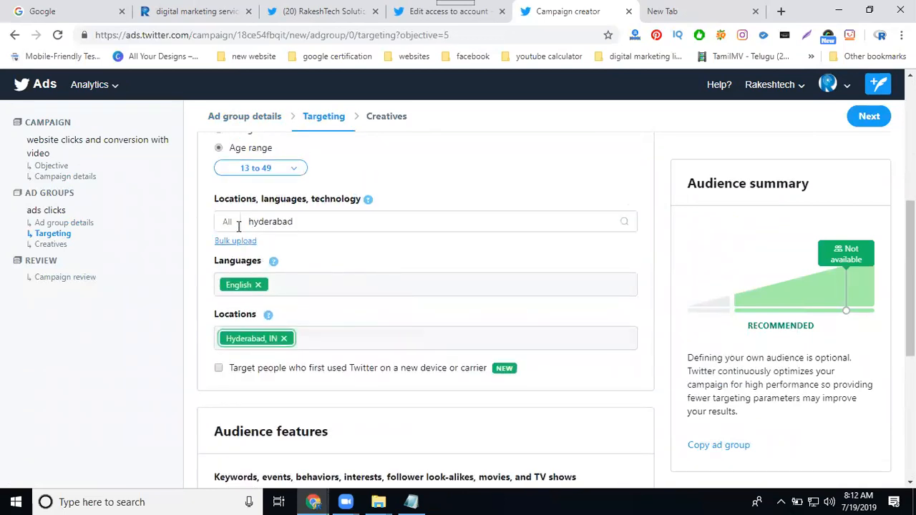
click(276, 221)
double_click(275, 221)
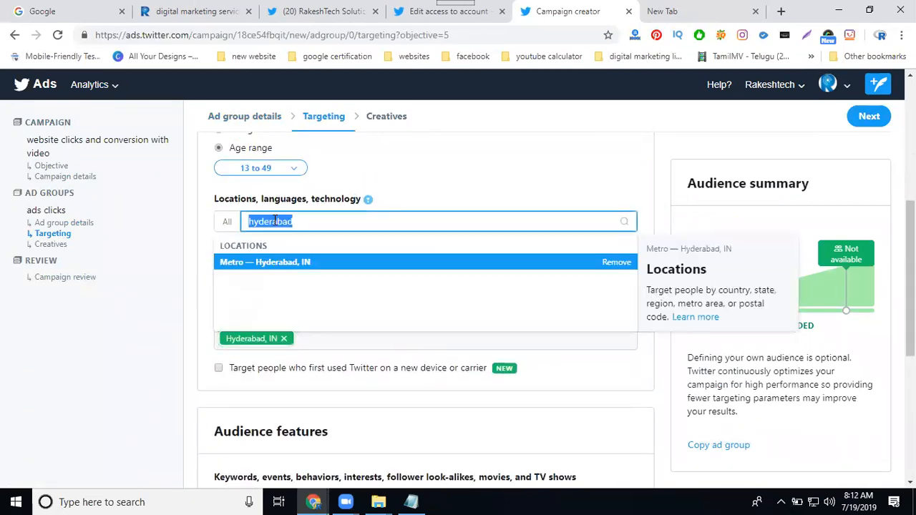
key(BackSpace)
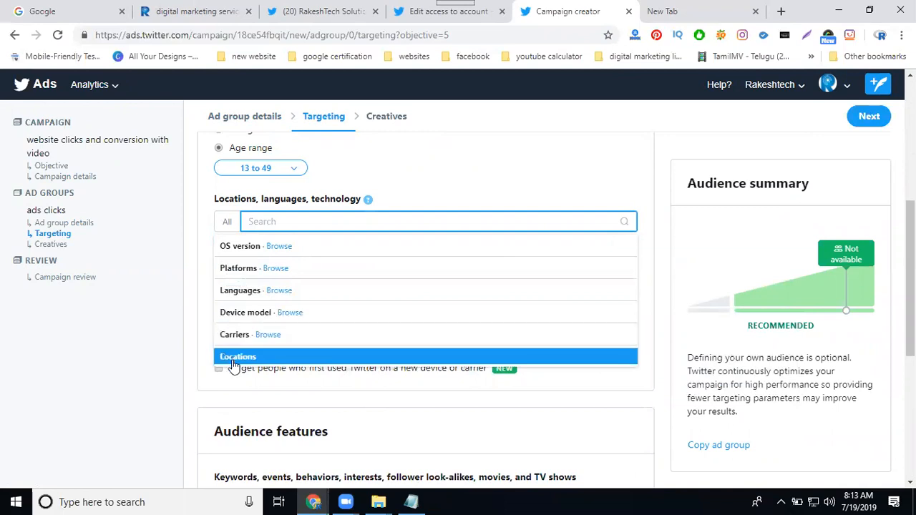
click(201, 310)
Step: Search the audience features for "digital marketing" and add the "digital marketing" keyword and the "Business — Marketing" interest
scroll(201, 315, down, 3)
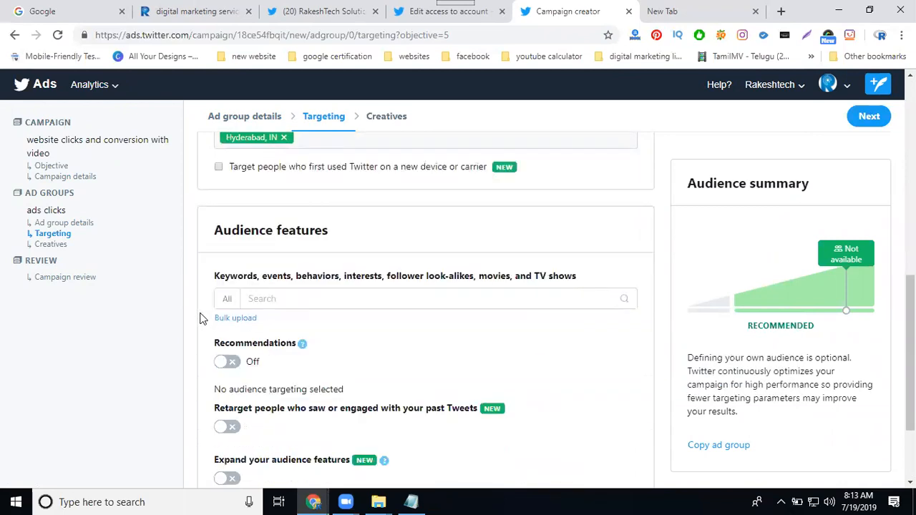
click(265, 299)
text(digital marketing)
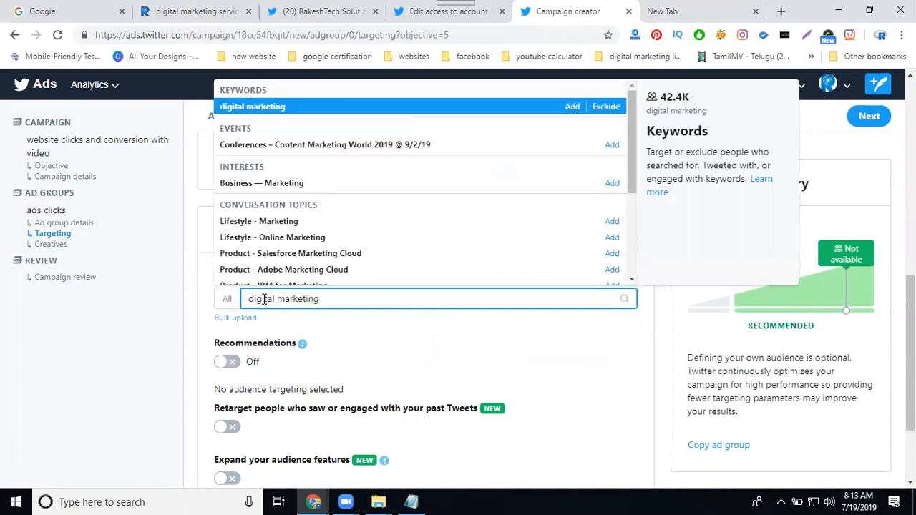
click(570, 111)
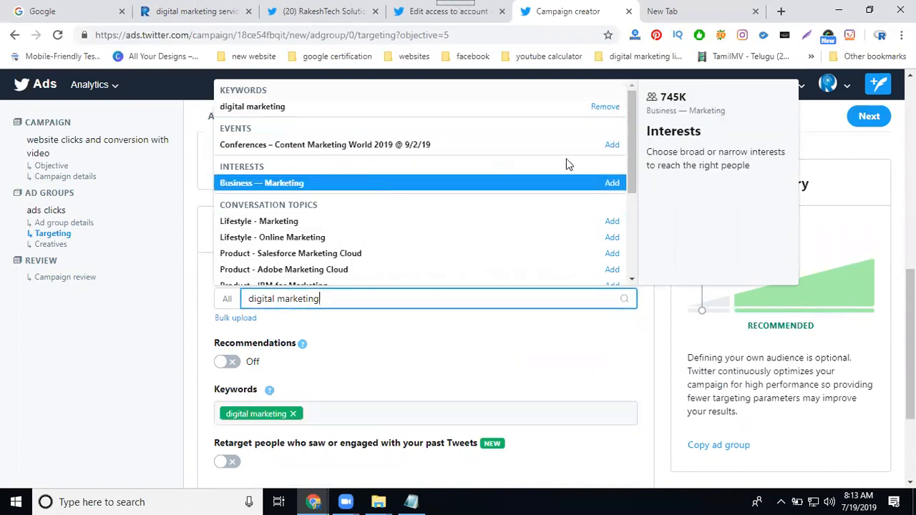
click(612, 183)
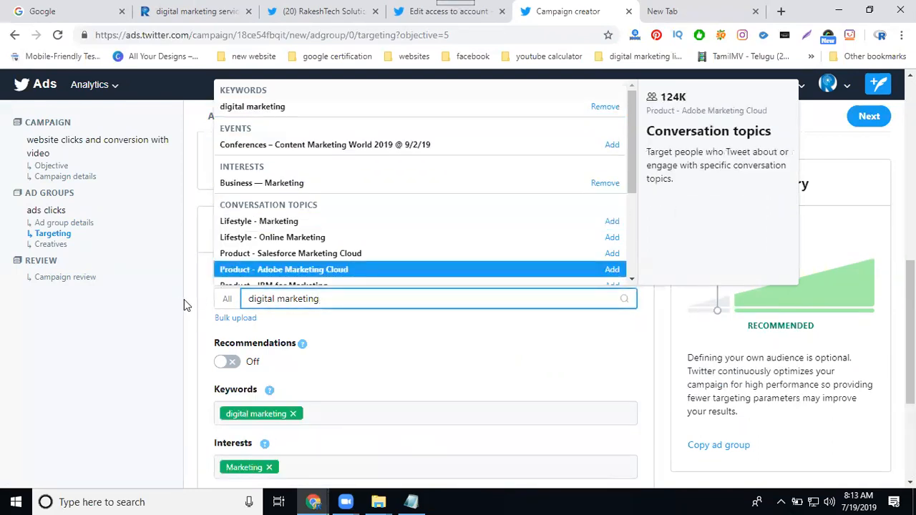
click(184, 299)
Step: Examine the recommendations, retargeting and audience expansion settings, and expand the additional options for follower targeting
scroll(407, 279, down, 1)
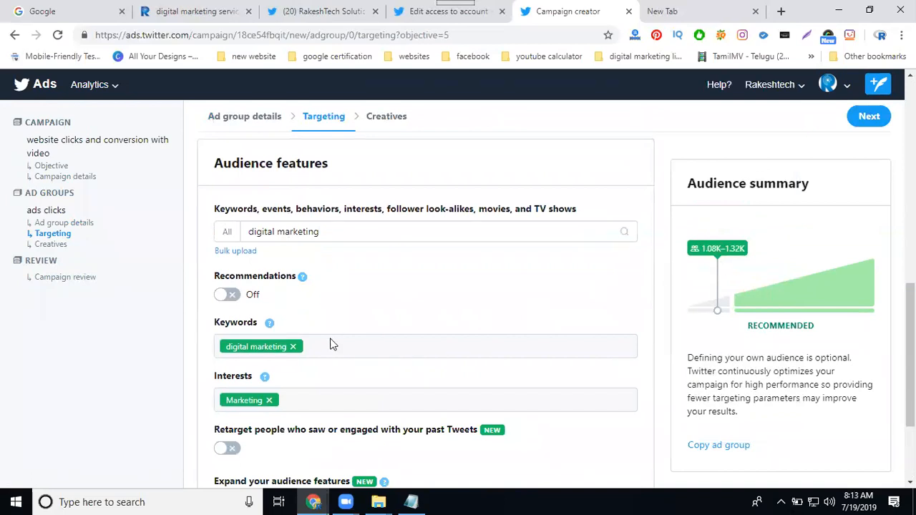
scroll(331, 343, down, 1)
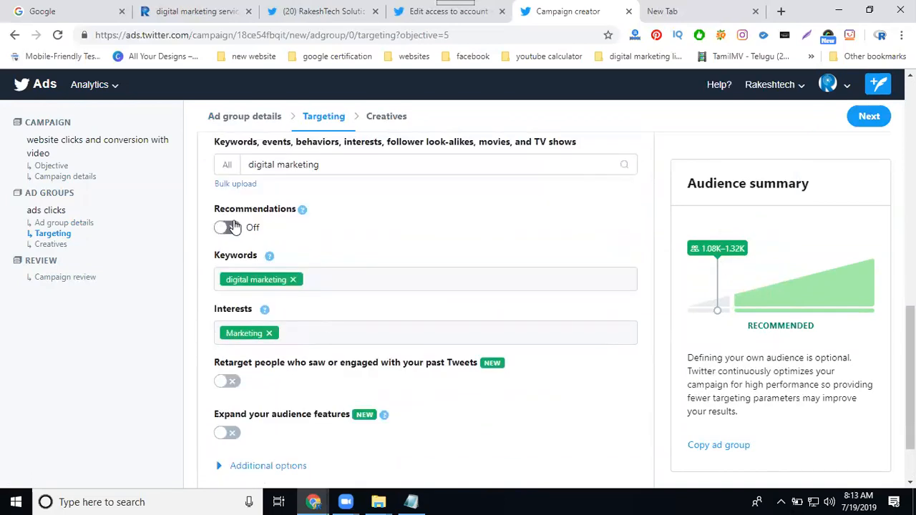
scroll(265, 285, down, 1)
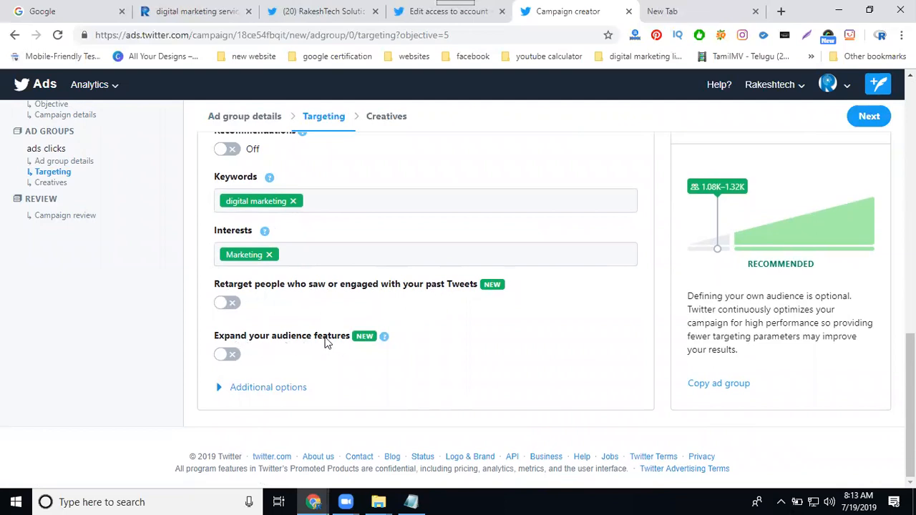
click(248, 391)
scroll(292, 379, down, 1)
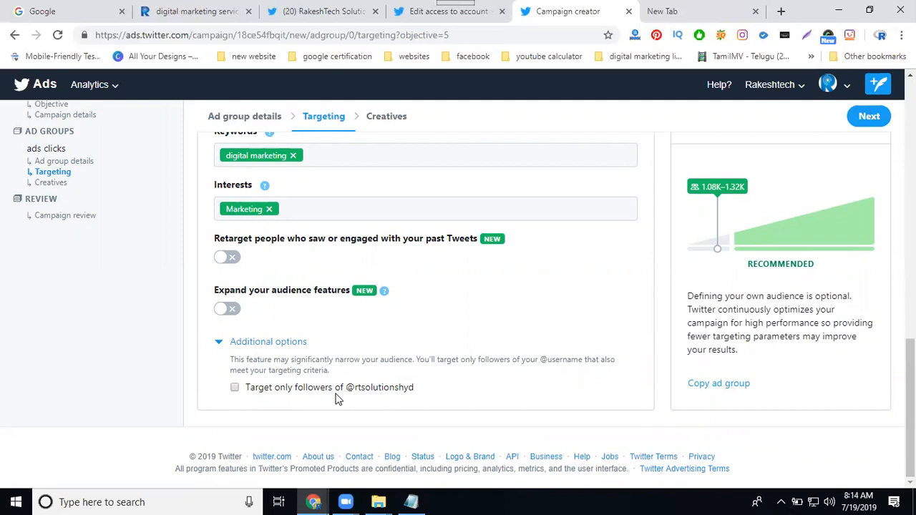
scroll(337, 399, up, 5)
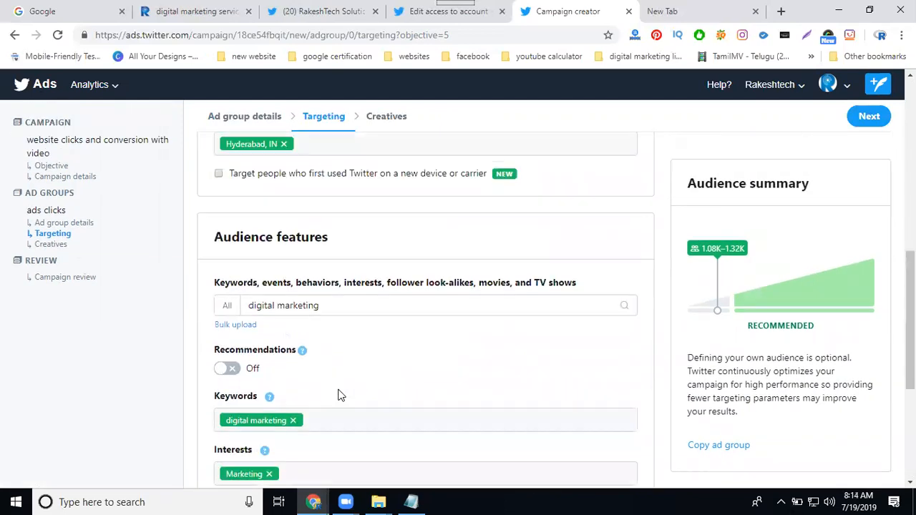
Step: Continue to the ad group's creatives and select the "Digital Marketing Services in Madhapur Hyderabad" tweet with the website Card
scroll(340, 396, up, 1)
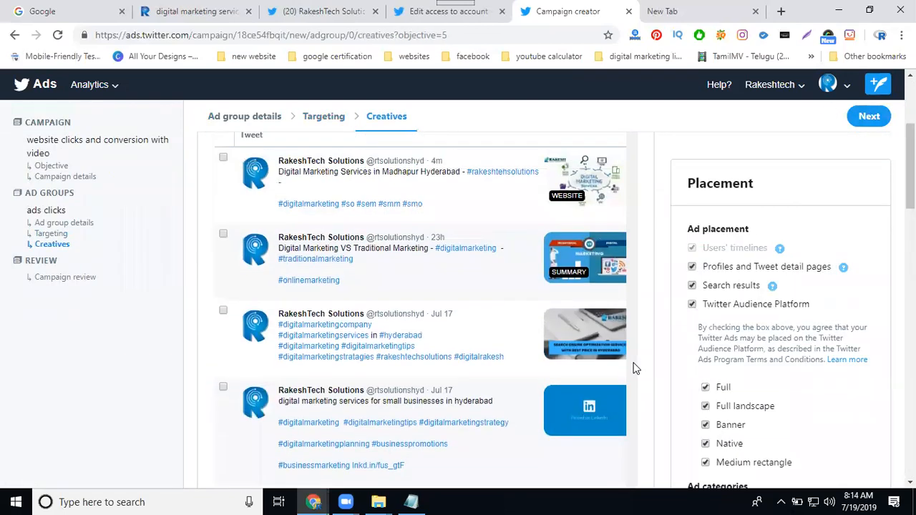
scroll(634, 368, up, 3)
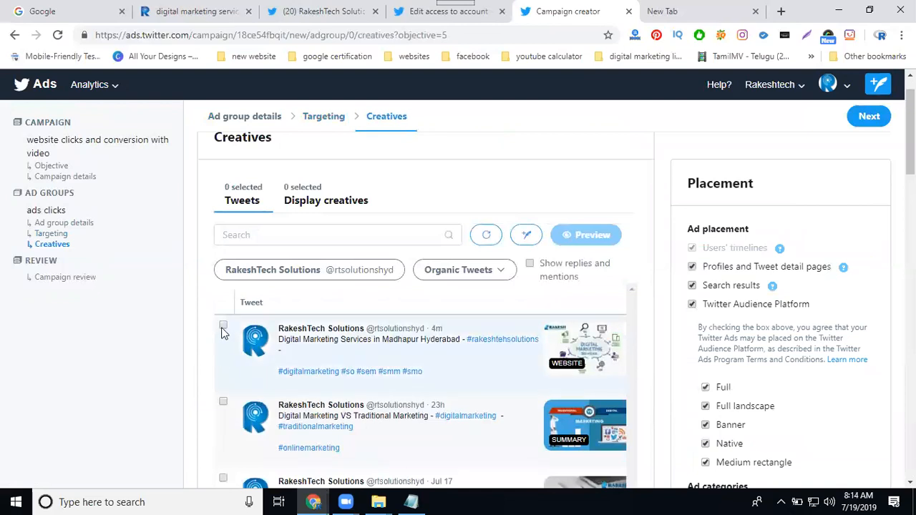
click(223, 327)
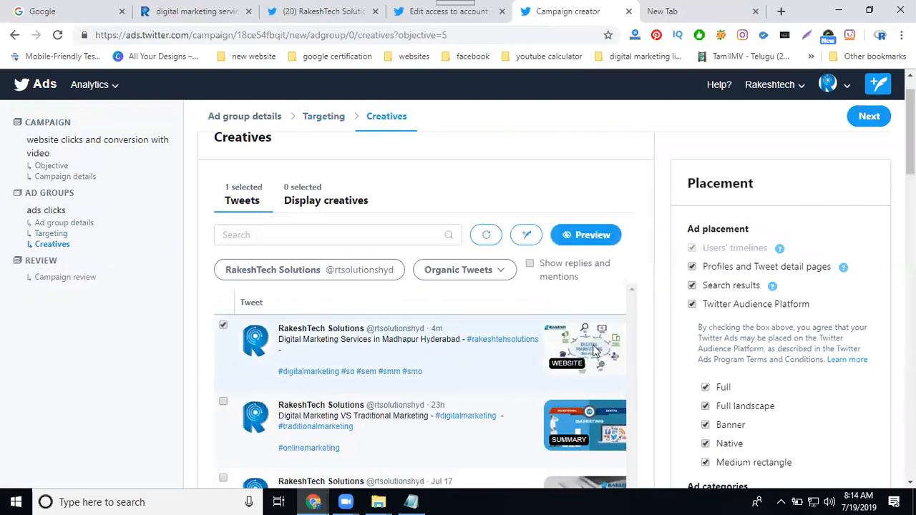
mouse_move(591, 346)
scroll(592, 346, down, 2)
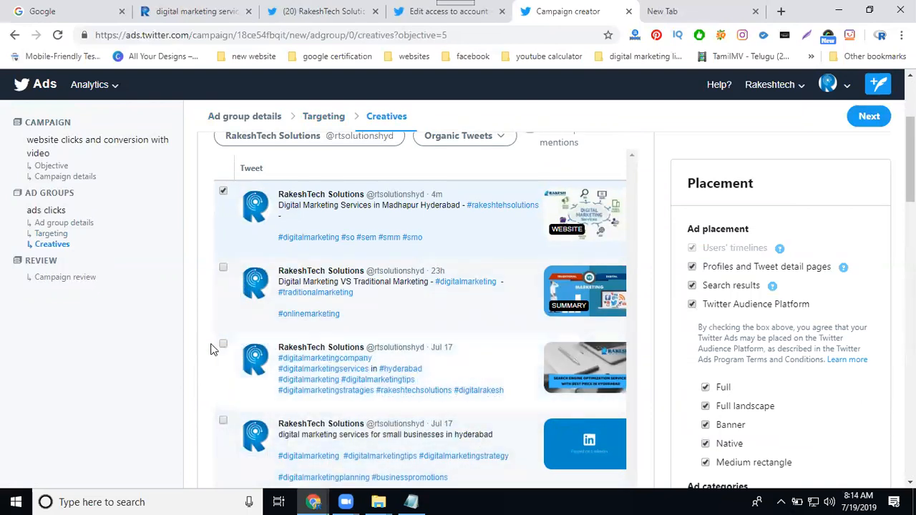
Step: Also select the Jul 17 #digitalmarketingcompany tweet and look over the ad placement options and ad categories
click(223, 345)
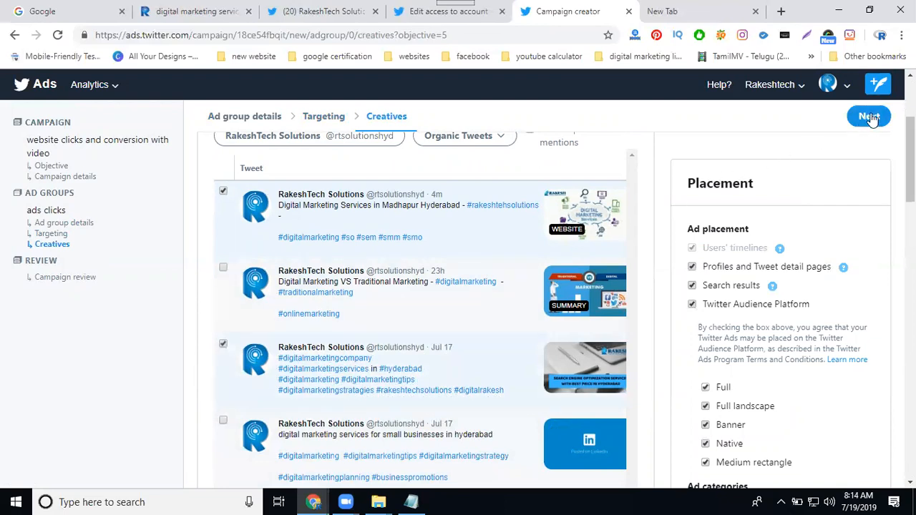
scroll(846, 269, down, 1)
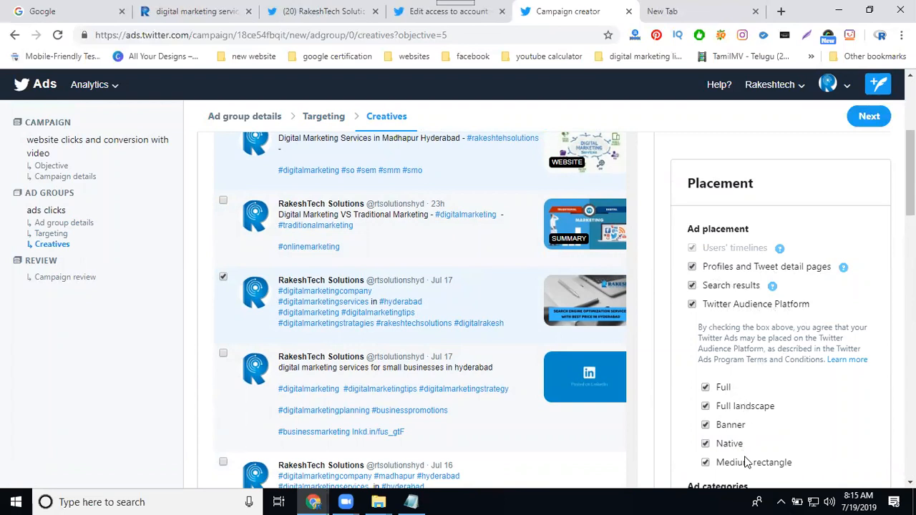
scroll(422, 301, down, 10)
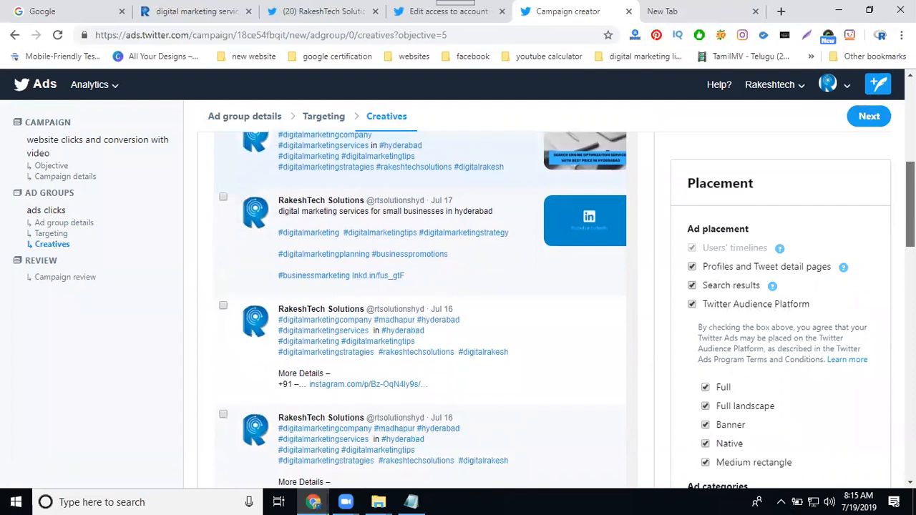
scroll(422, 301, up, 5)
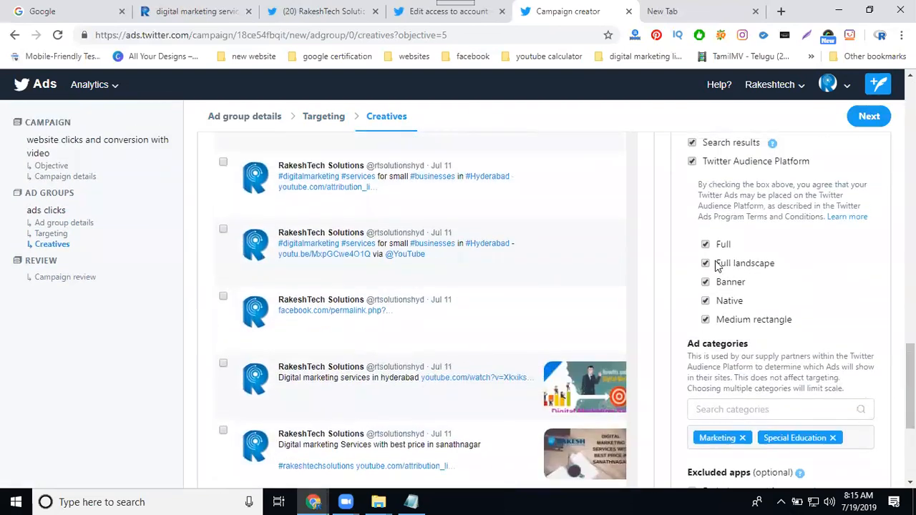
scroll(866, 300, down, 3)
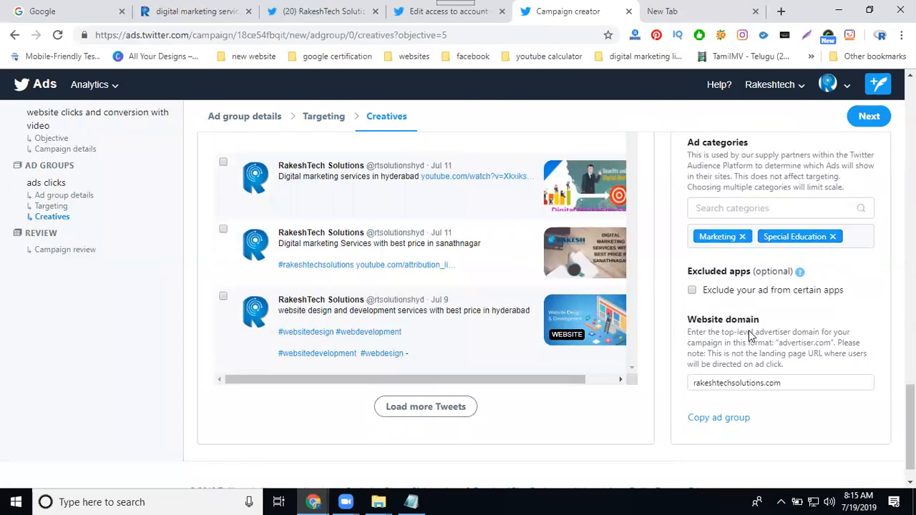
Step: Check the website domain, continue to the campaign review and try to launch the campaign
drag(694, 382, 790, 385)
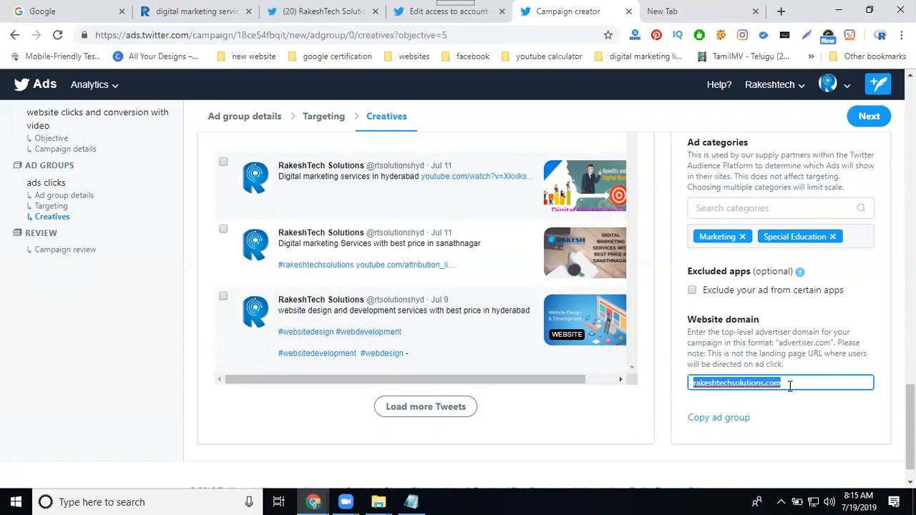
click(872, 119)
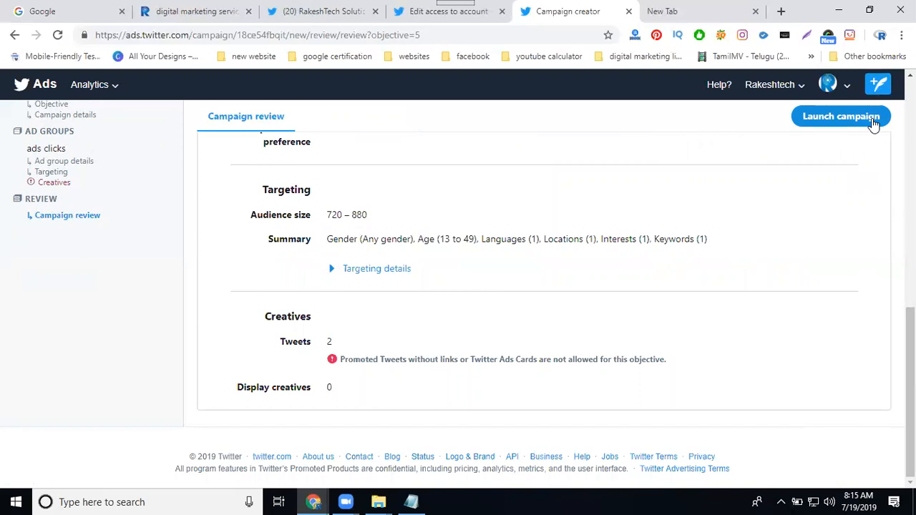
click(872, 118)
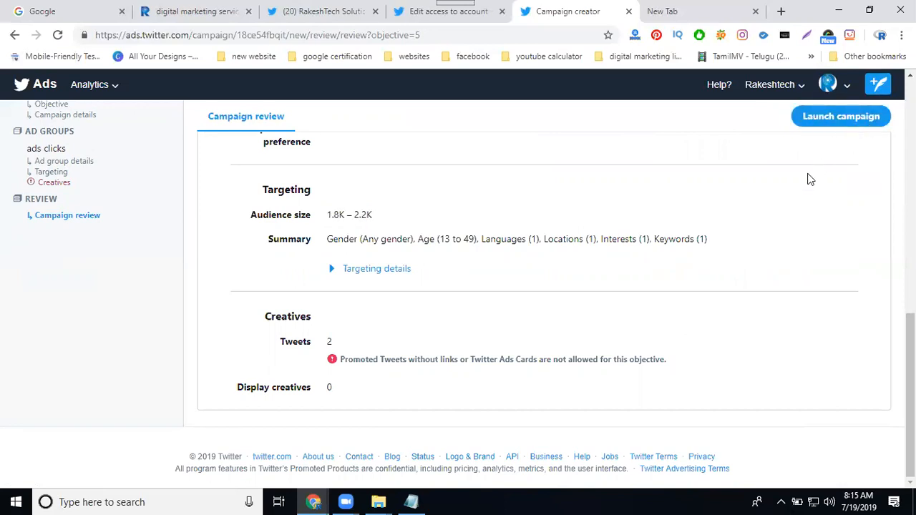
Step: Return to the ad group's creatives, deselect the "Digital Marketing Services in Madhapur Hyderabad" tweet and recheck the campaign review
scroll(807, 179, up, 4)
scroll(807, 179, up, 1)
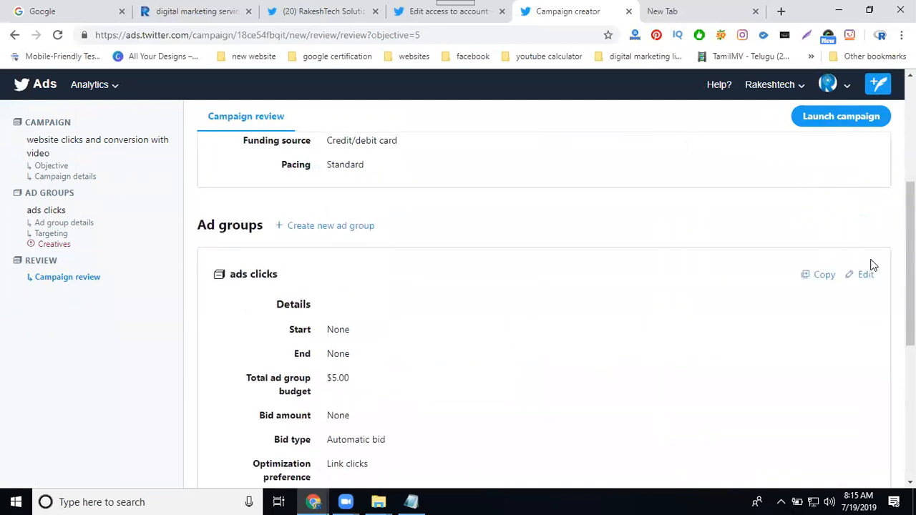
scroll(750, 289, up, 2)
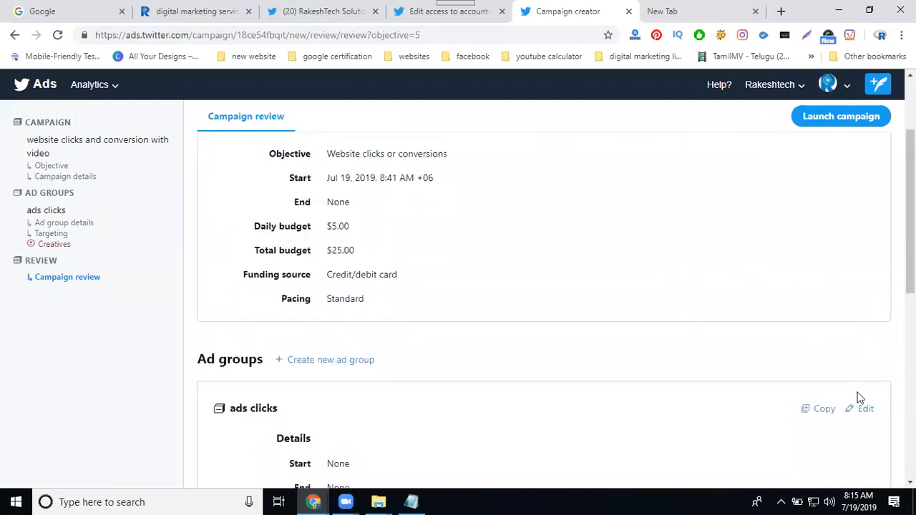
click(861, 410)
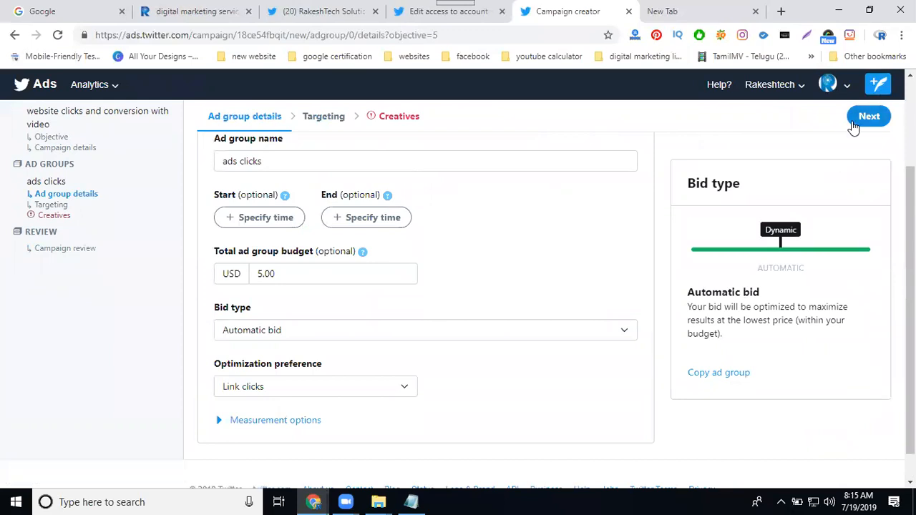
click(856, 123)
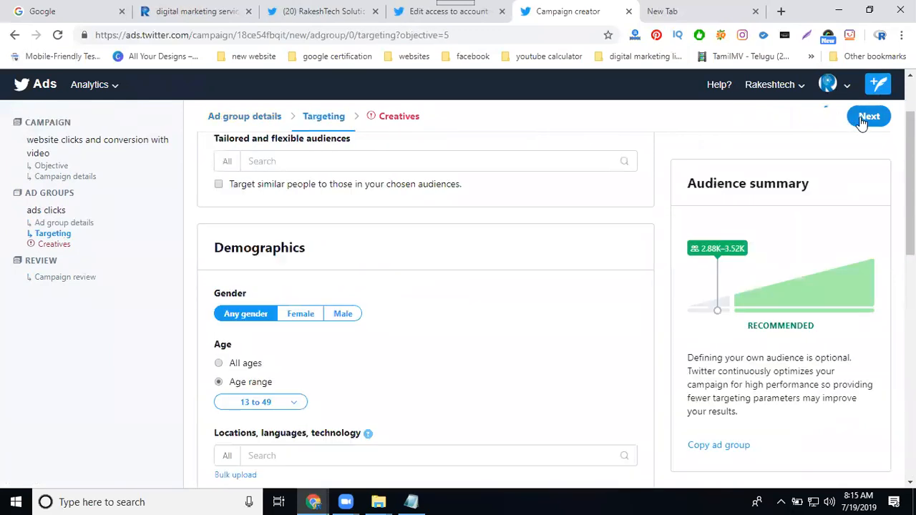
click(861, 120)
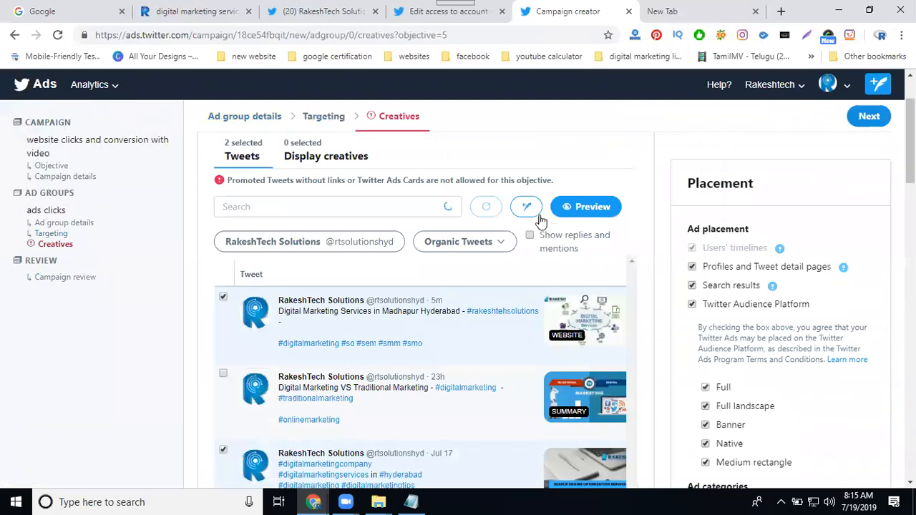
click(224, 296)
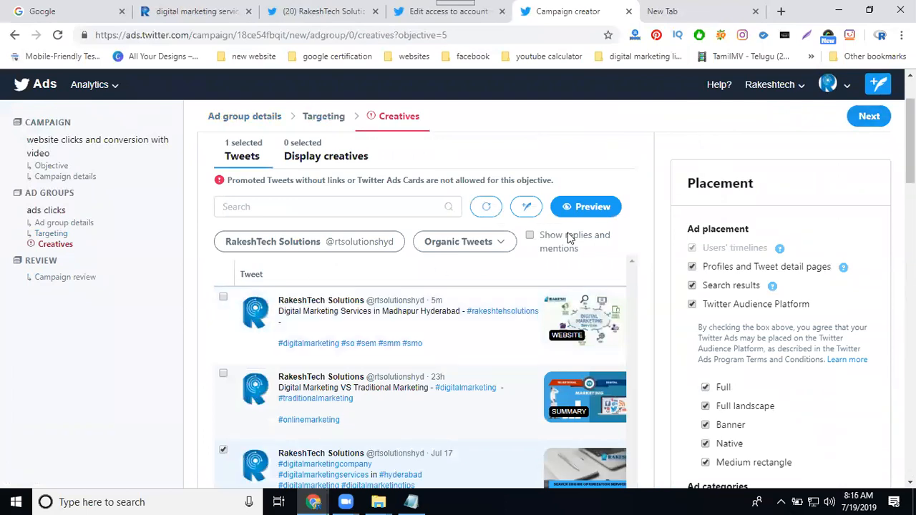
click(866, 120)
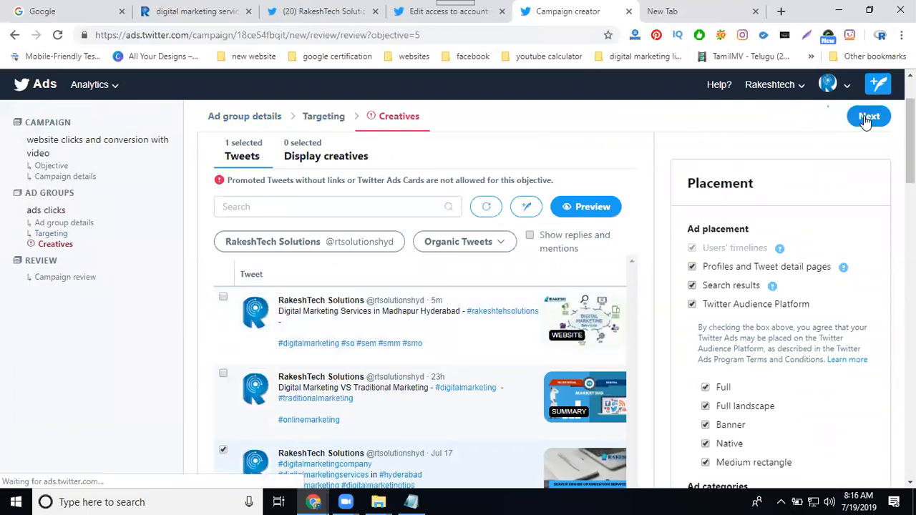
scroll(625, 304, down, 5)
scroll(625, 304, down, 2)
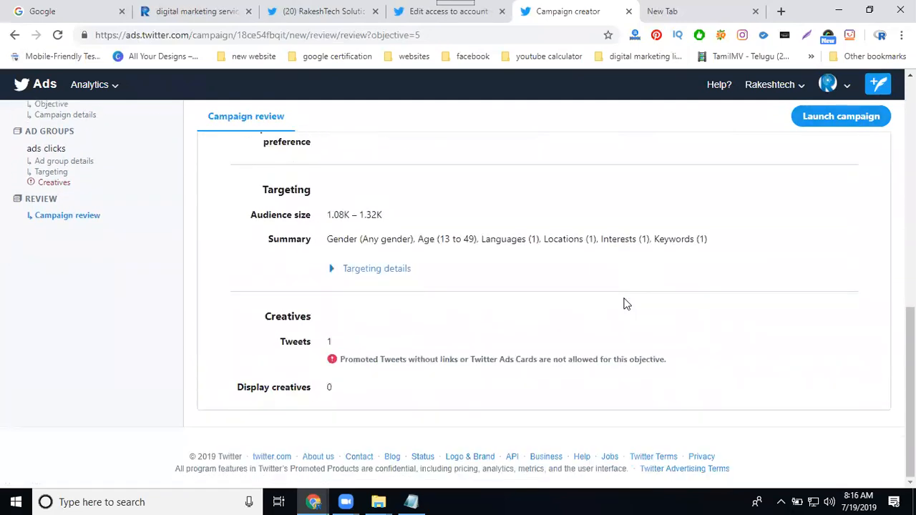
Step: Reopen the ad group's creatives and swap the Jul 17 tweet for the "Digital Marketing Services in Madhapur Hyderabad" website Card tweet
scroll(640, 301, up, 7)
click(865, 409)
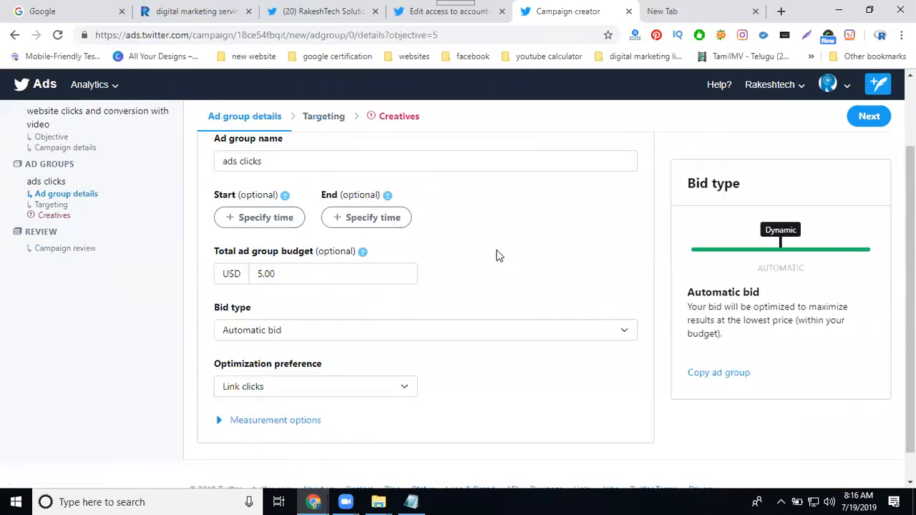
click(861, 122)
click(861, 122)
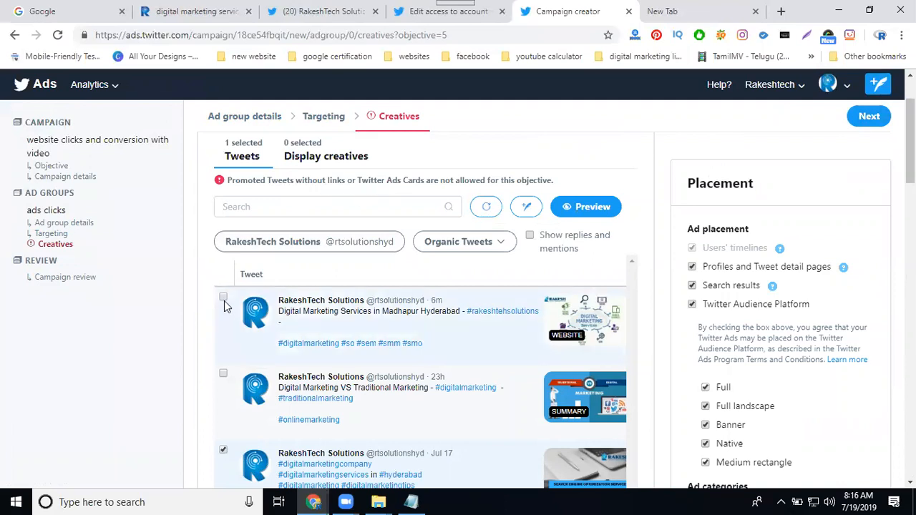
click(224, 450)
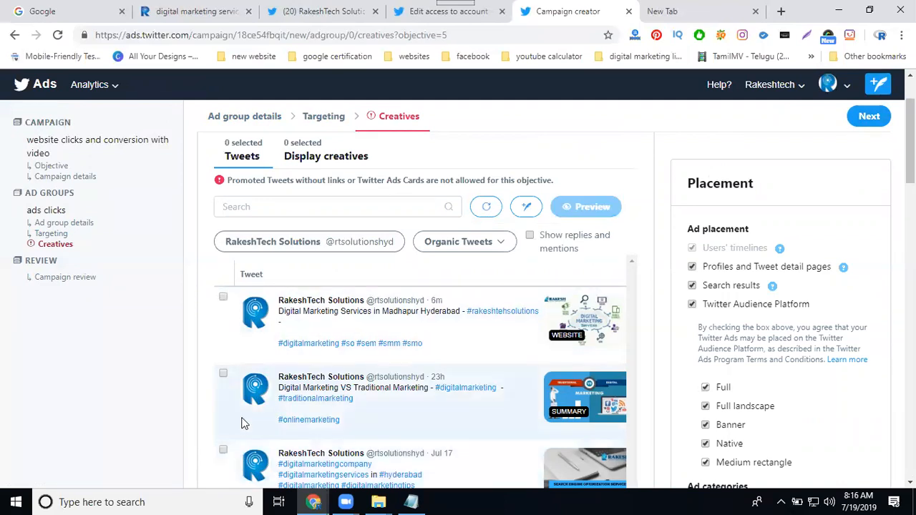
scroll(243, 422, down, 3)
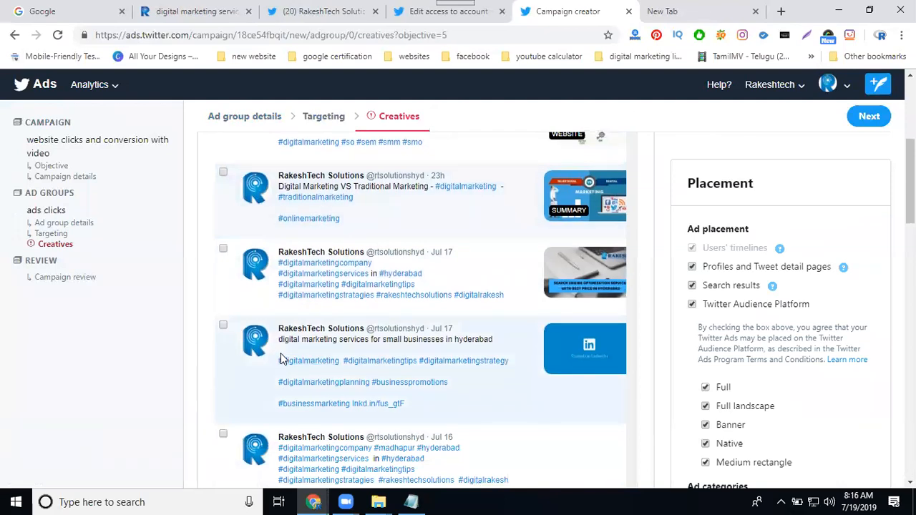
scroll(280, 354, up, 2)
click(223, 230)
scroll(336, 315, up, 2)
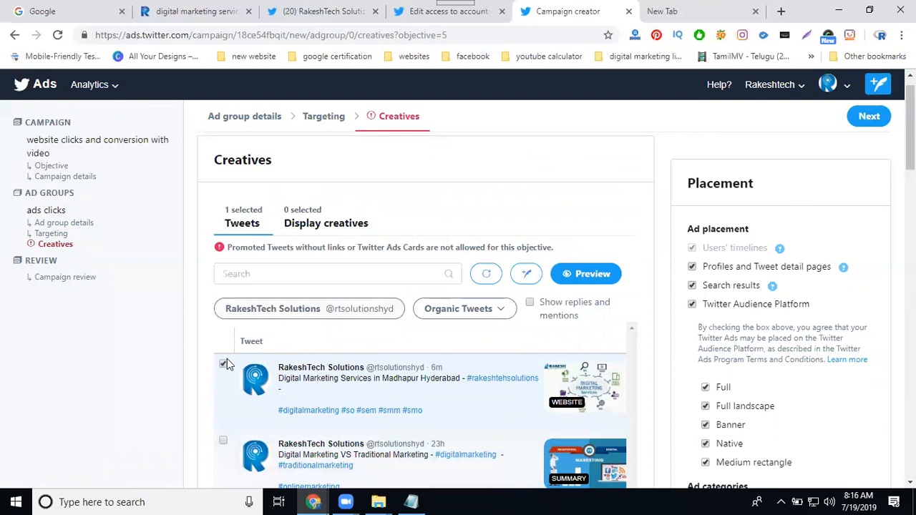
click(223, 366)
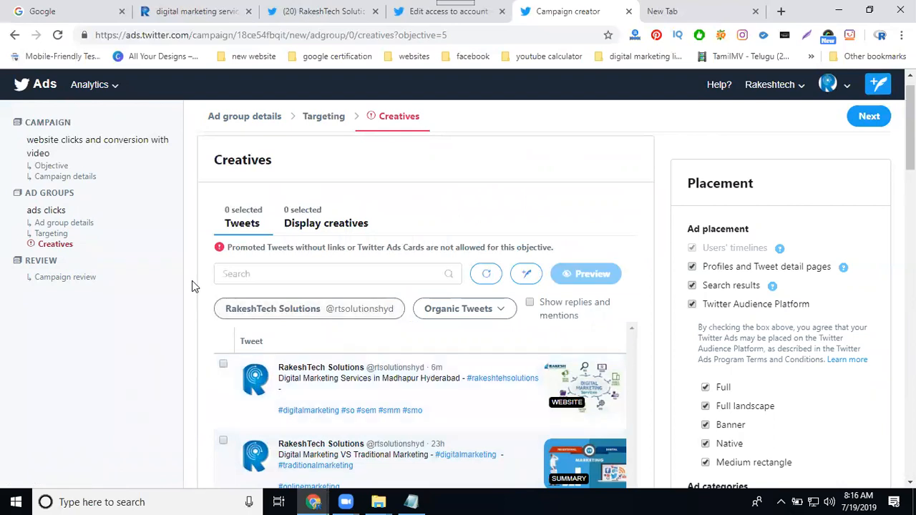
click(222, 364)
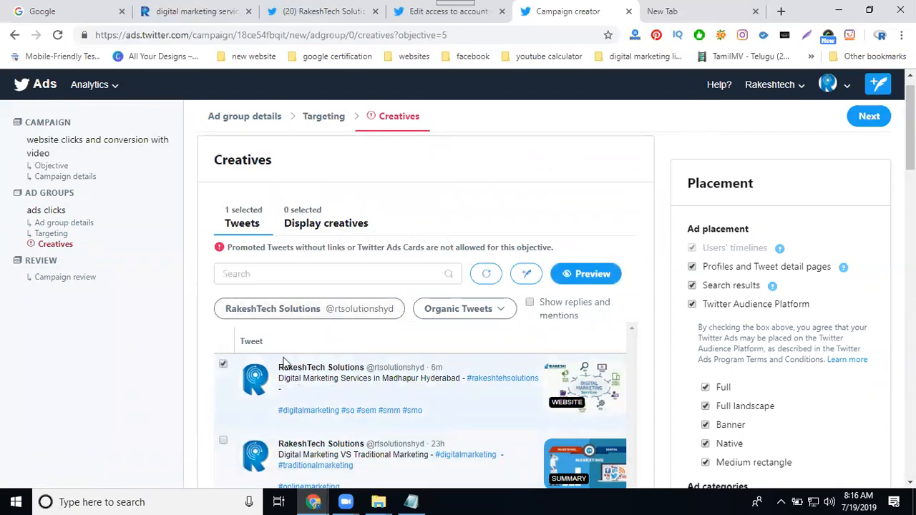
Step: Preview the selected tweet for Web, Android, iOS and Twitter Audience Platform, and close the preview
click(591, 273)
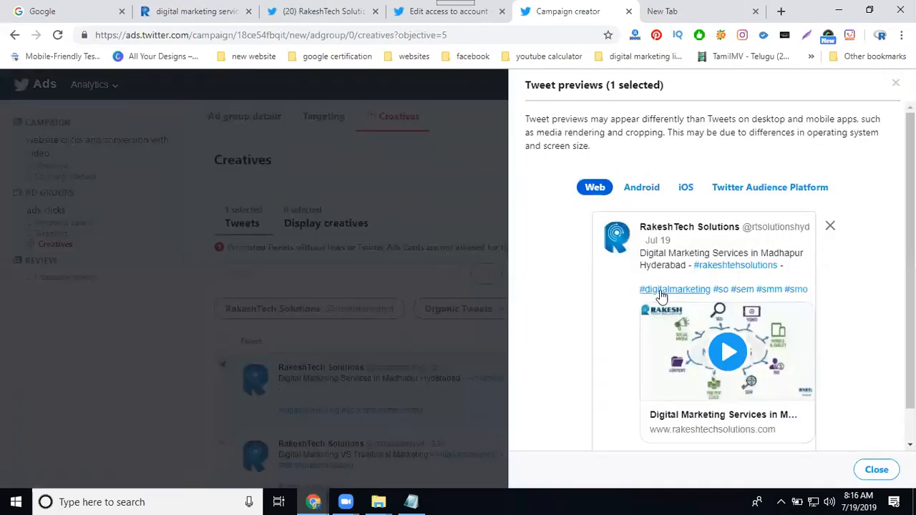
click(643, 188)
click(685, 187)
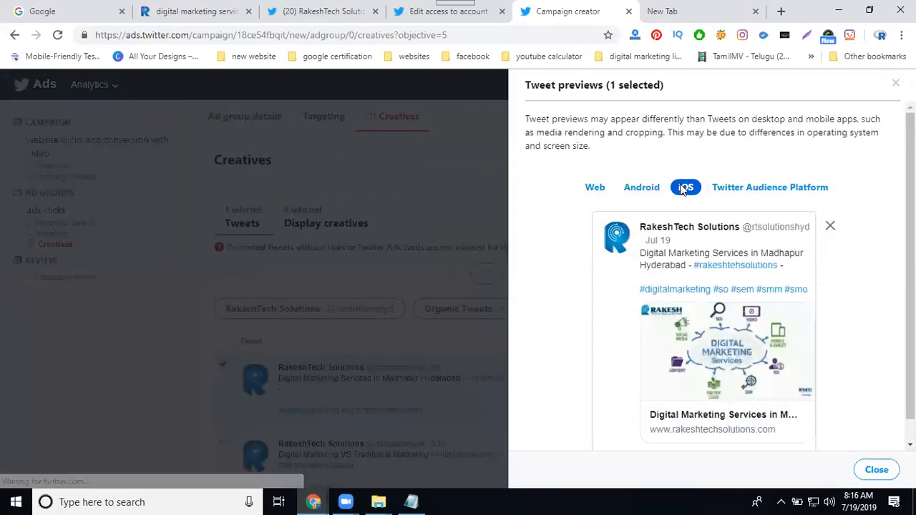
click(723, 188)
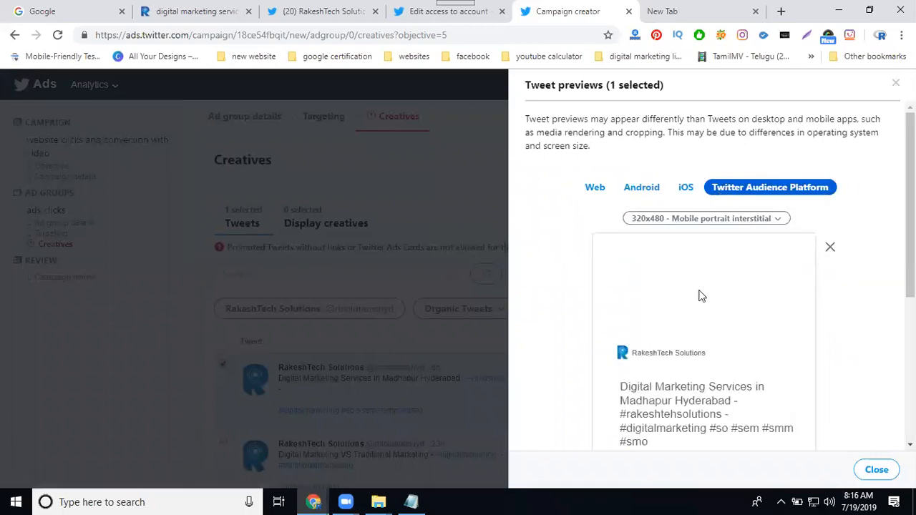
scroll(707, 314, down, 2)
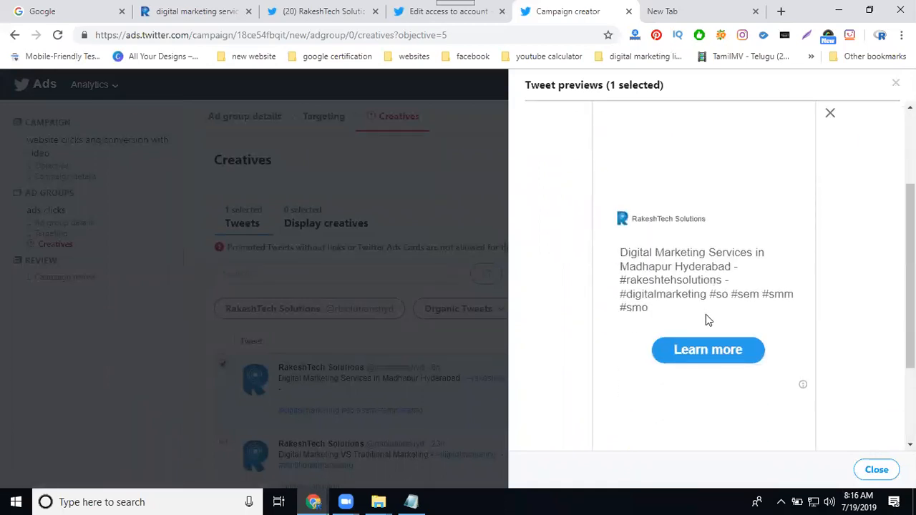
scroll(734, 340, up, 2)
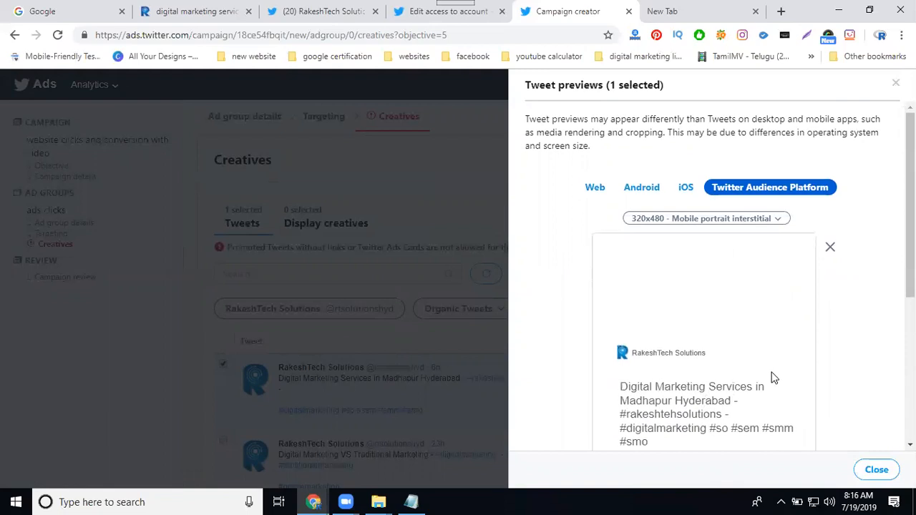
click(830, 247)
Step: Continue to the campaign review and check the campaign details, ad group budget, targeting and creatives
click(869, 118)
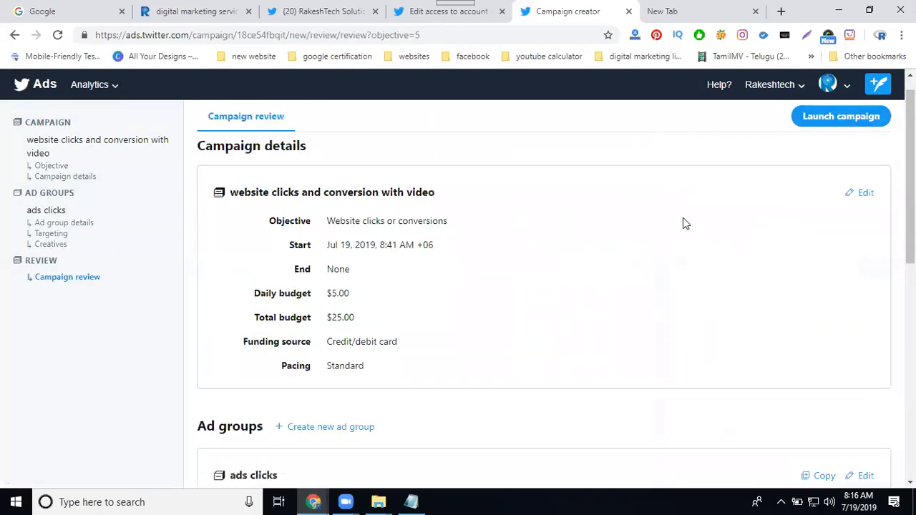
scroll(683, 220, down, 6)
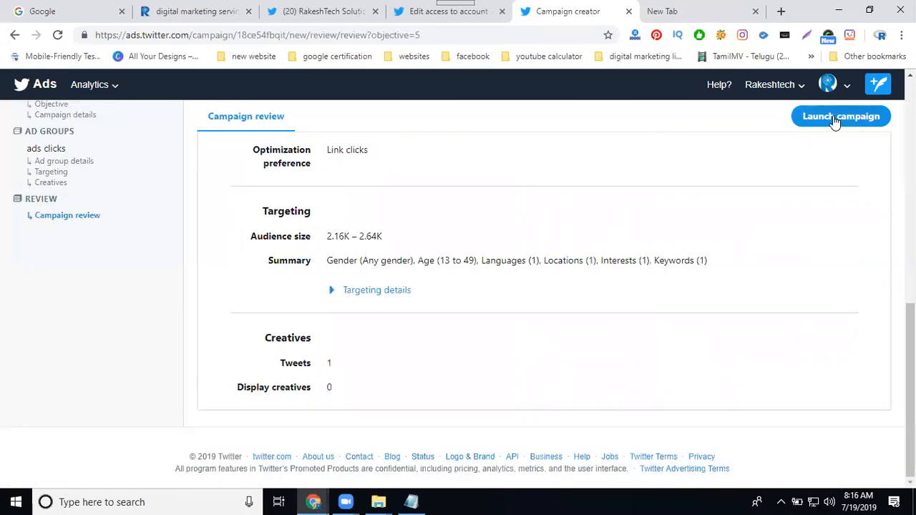
scroll(672, 227, up, 7)
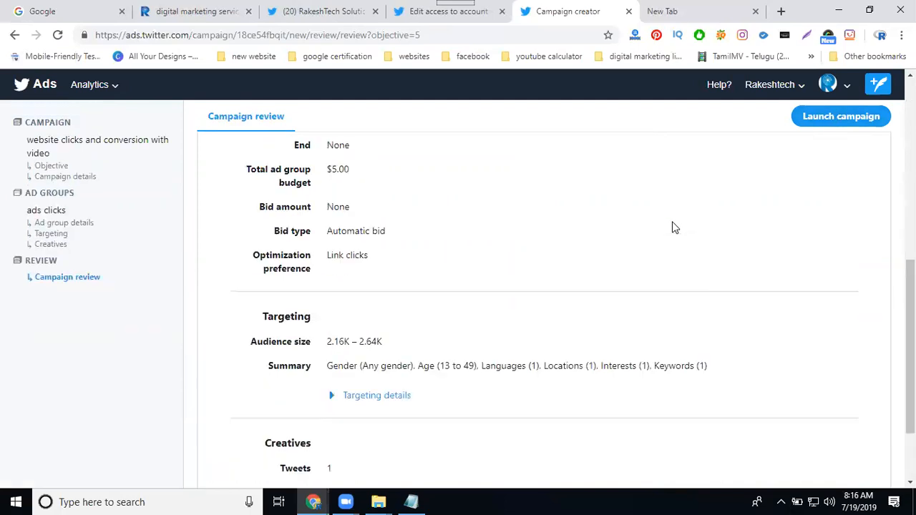
scroll(672, 227, up, 2)
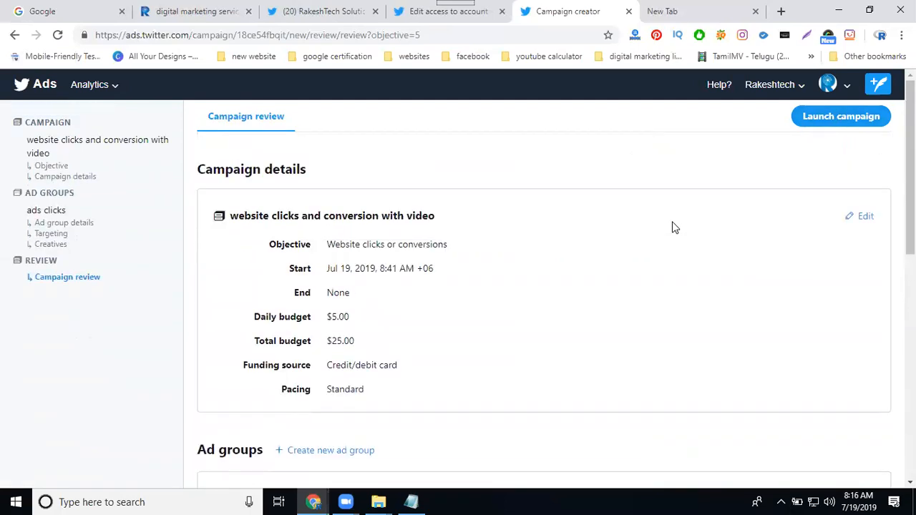
scroll(672, 227, down, 9)
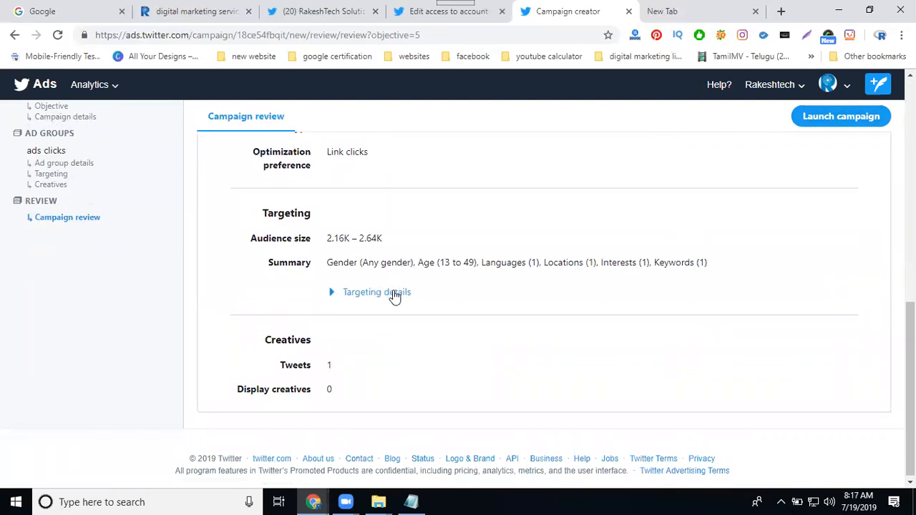
Step: Switch to the company's Twitter profile and view the published video website Card tweet
click(283, 12)
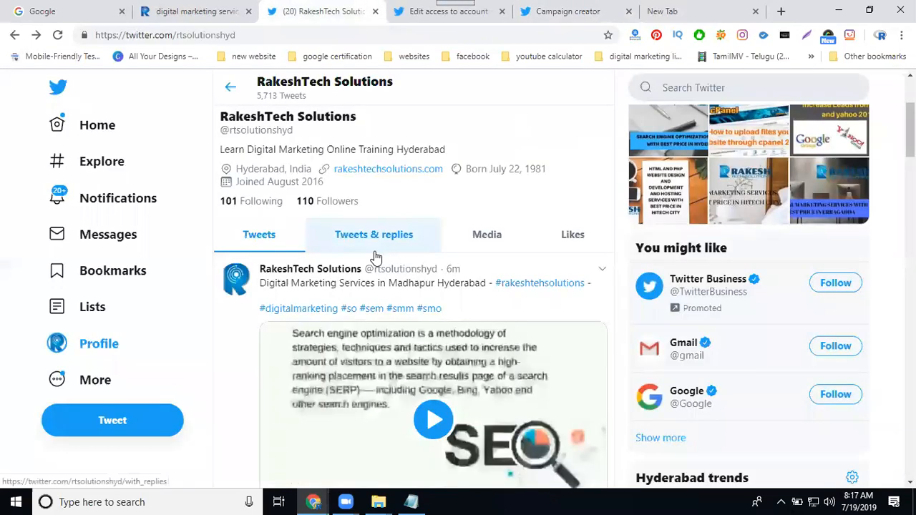
scroll(420, 293, down, 1)
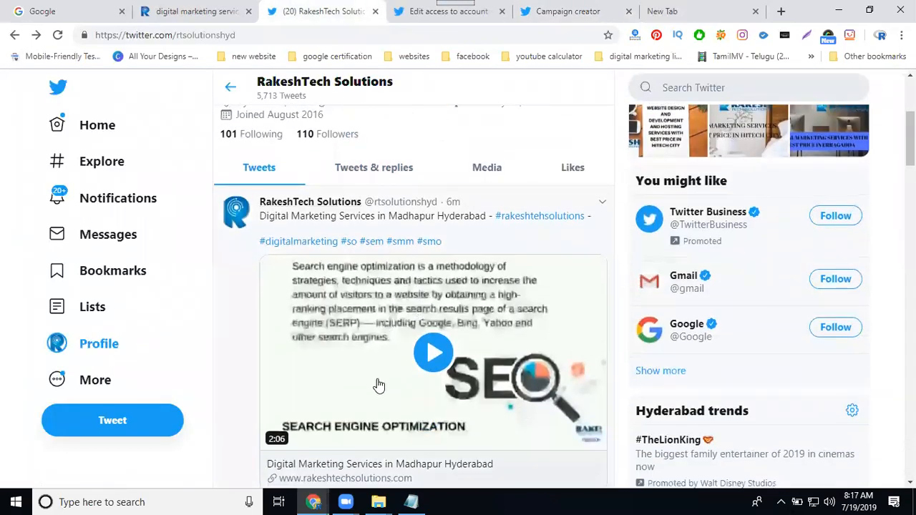
Step: Return to the campaign review from the Twitter profile and examine the expanded targeting details and the campaign details
scroll(352, 394, down, 2)
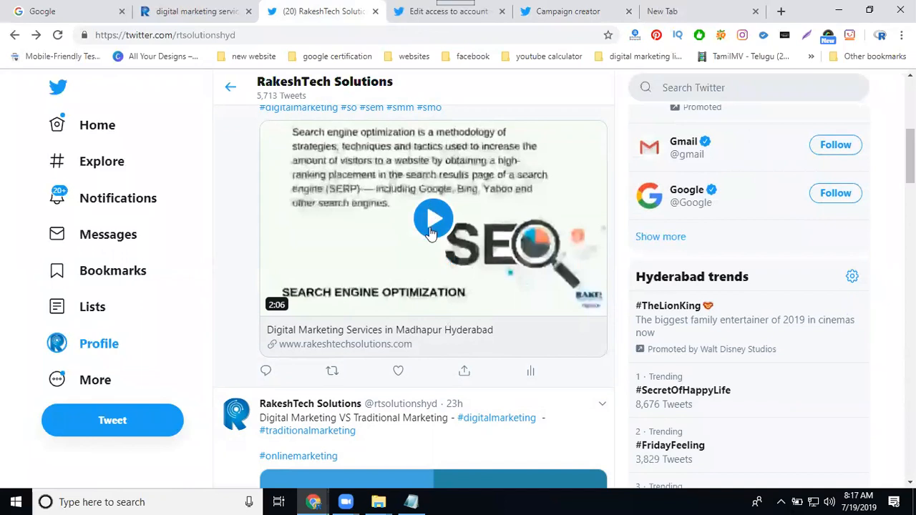
click(577, 9)
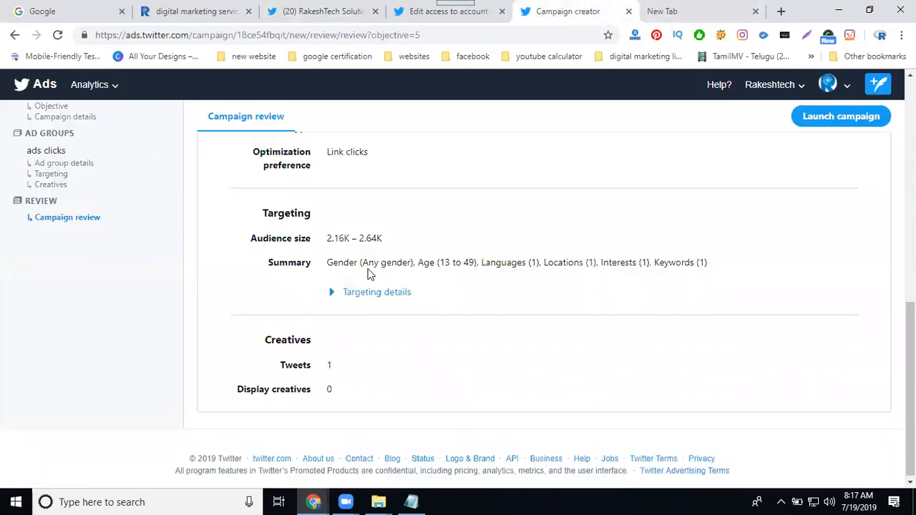
click(384, 292)
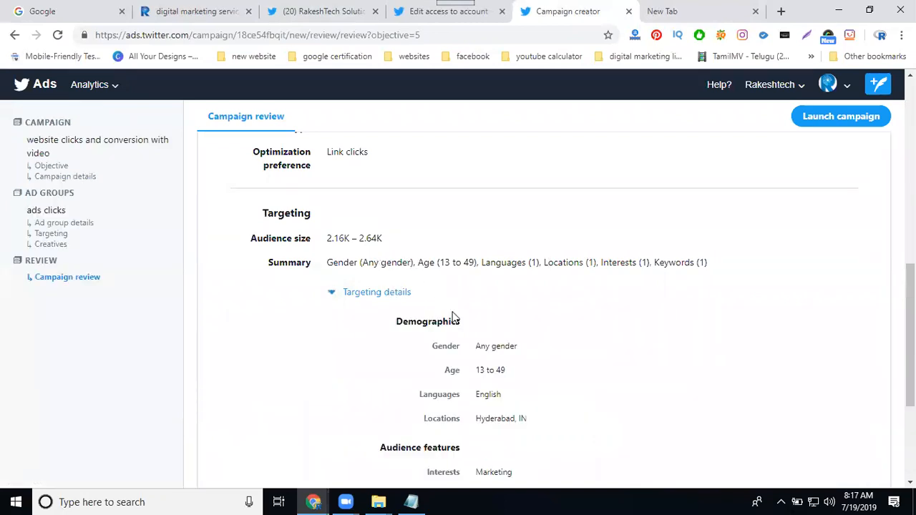
scroll(468, 376, down, 3)
scroll(468, 333, up, 5)
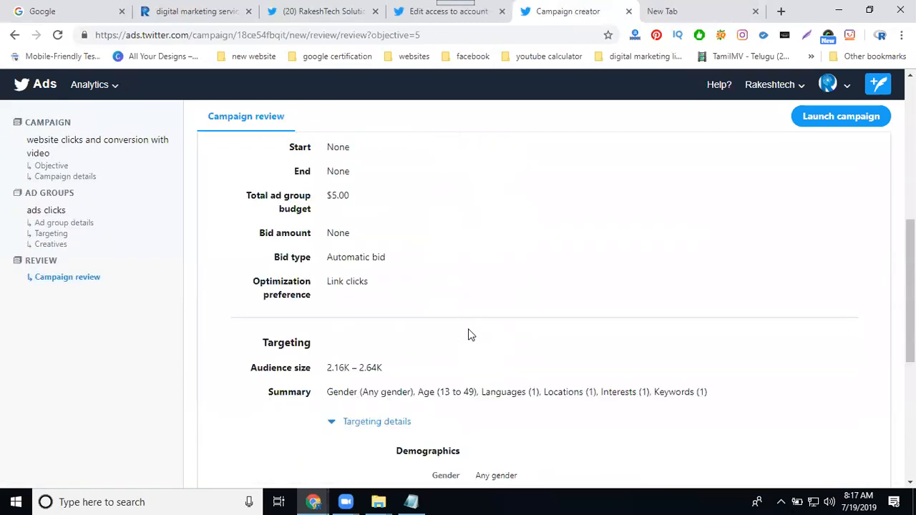
scroll(471, 334, up, 5)
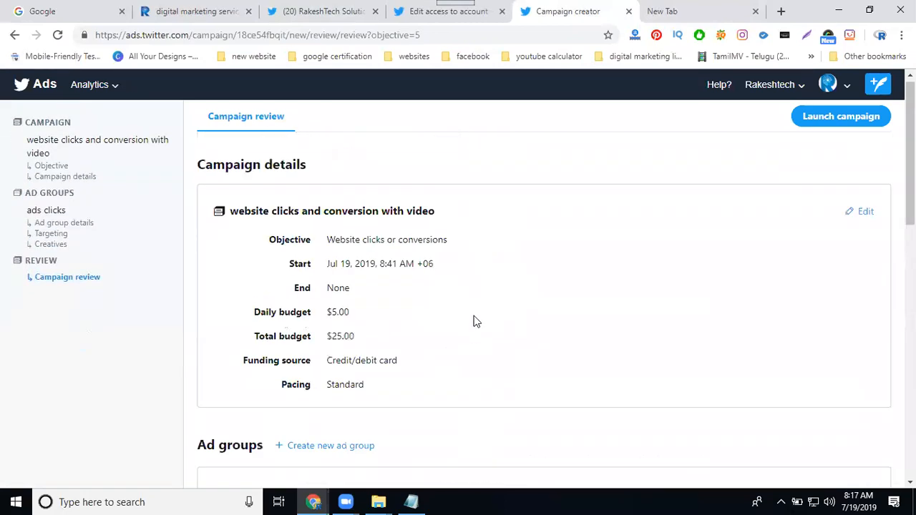
Step: Reopen the campaign for editing, add the Jul 17 #digitalmarketingcompany tweet to the ad group's creatives, and check the creatives in the campaign review
click(865, 212)
click(868, 117)
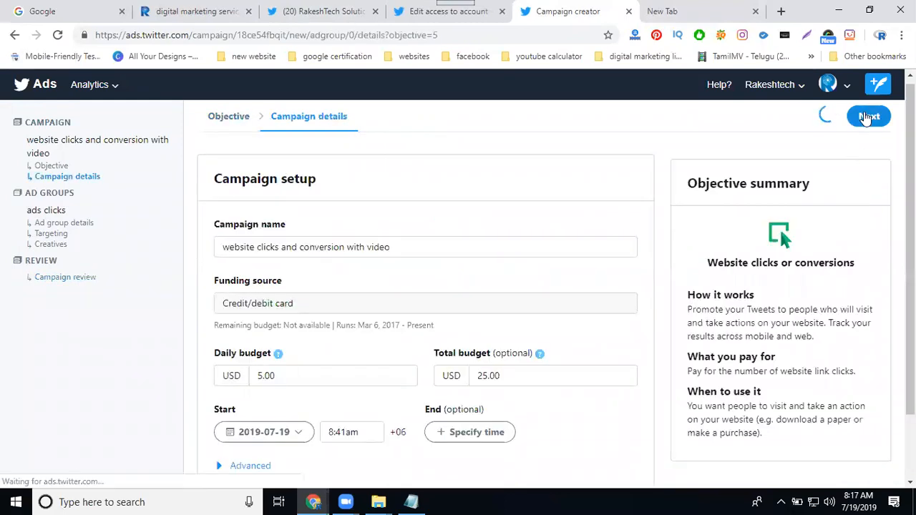
click(868, 117)
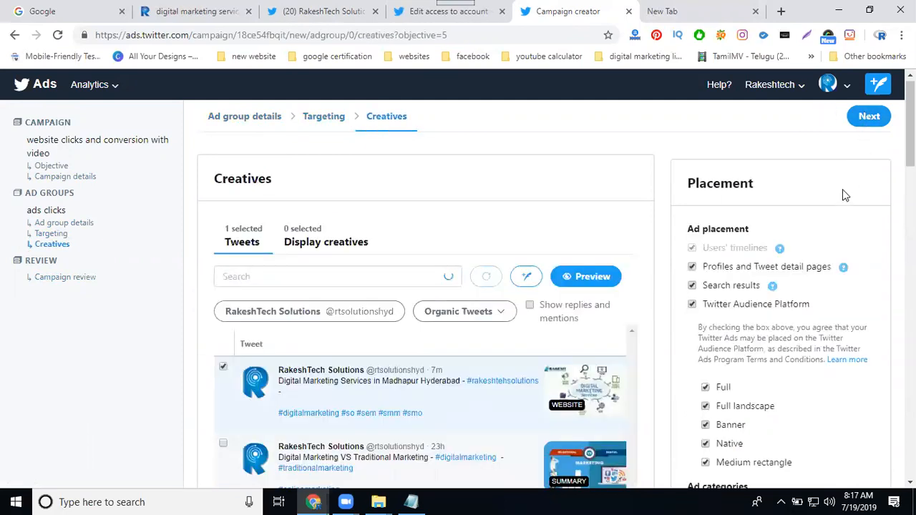
scroll(583, 262, down, 2)
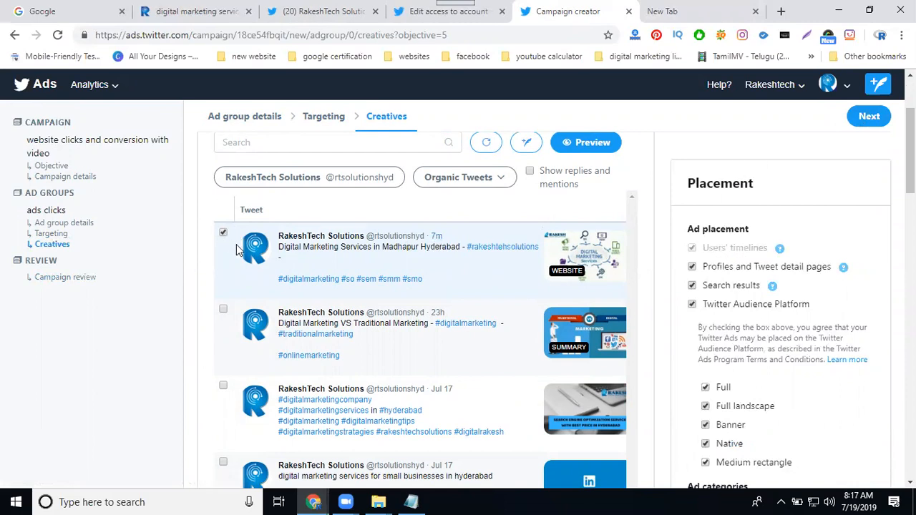
click(222, 387)
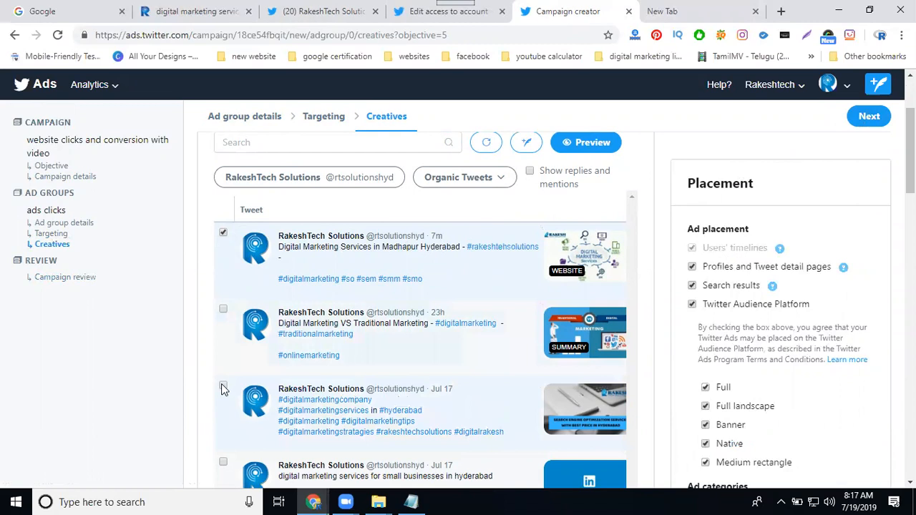
click(867, 117)
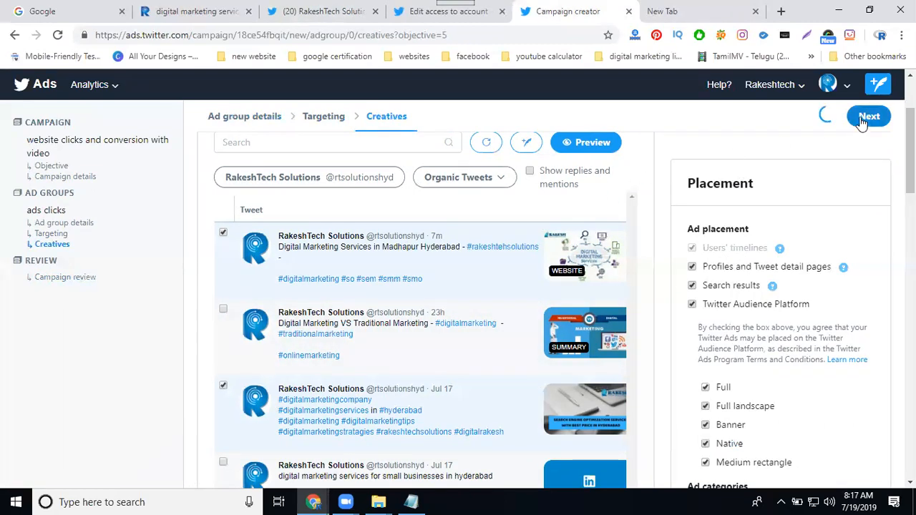
scroll(510, 309, down, 1)
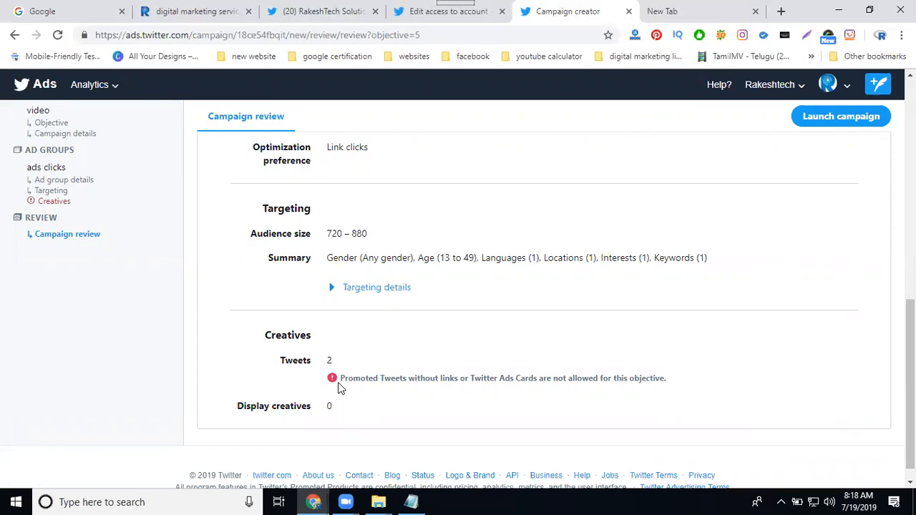
Step: Edit the "ads clicks" ad group, deselect the Jul 17 #digitalmarketingcompany tweet in its creatives, and return to the campaign review
scroll(578, 342, up, 10)
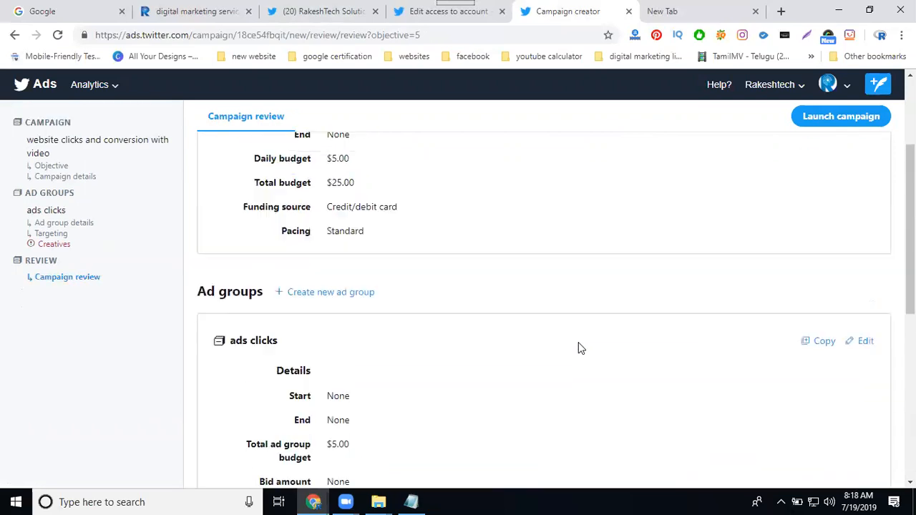
scroll(620, 343, down, 3)
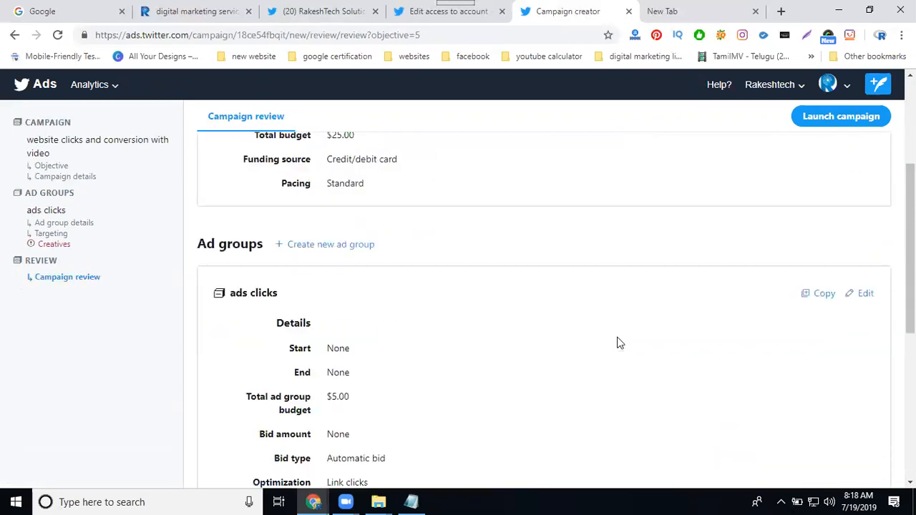
click(867, 295)
click(880, 123)
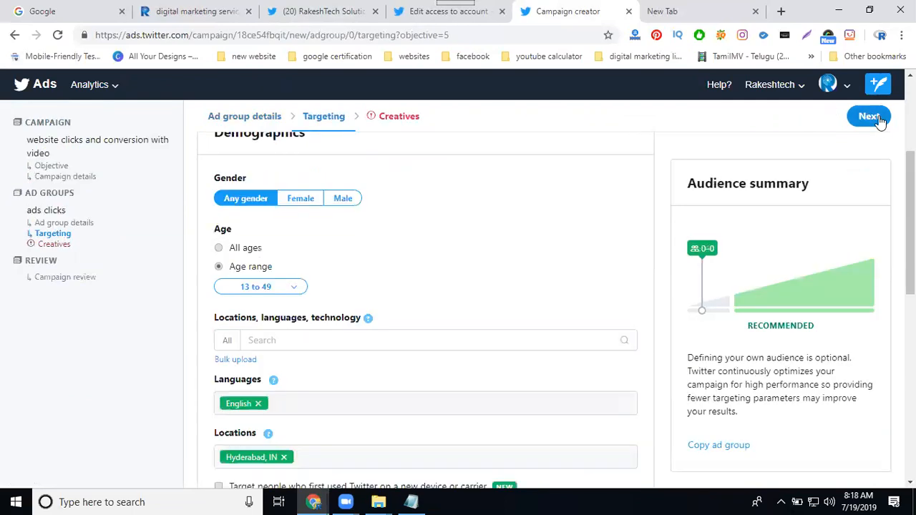
click(870, 117)
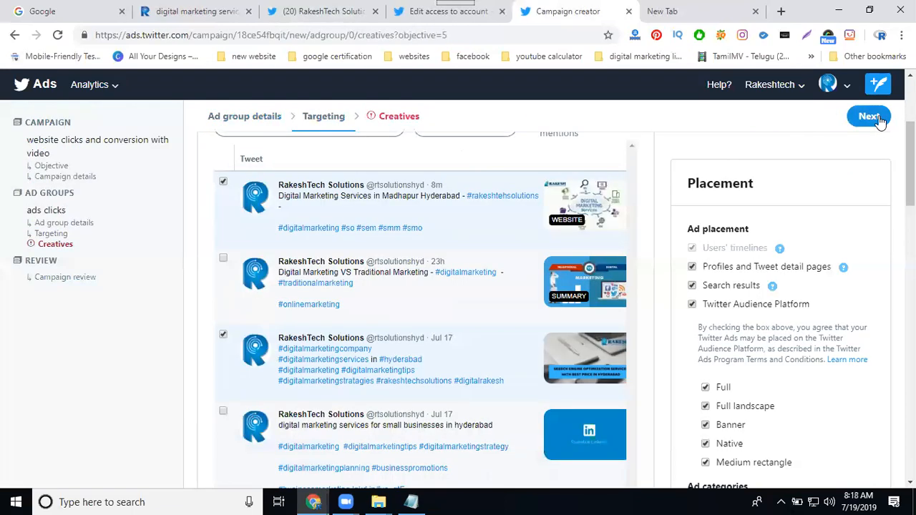
click(223, 334)
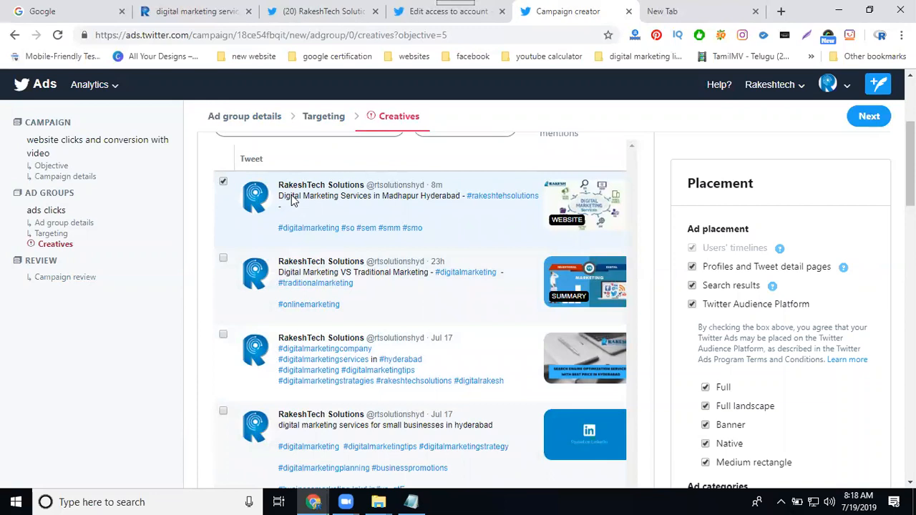
click(862, 118)
Step: Check the ad group's details, targeting and creatives in the review, and launch the campaign
scroll(685, 239, down, 2)
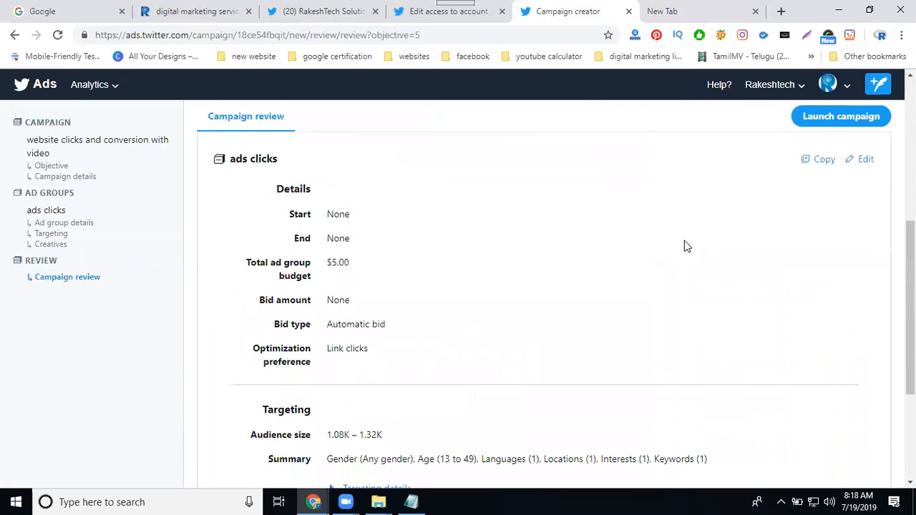
scroll(684, 241, down, 3)
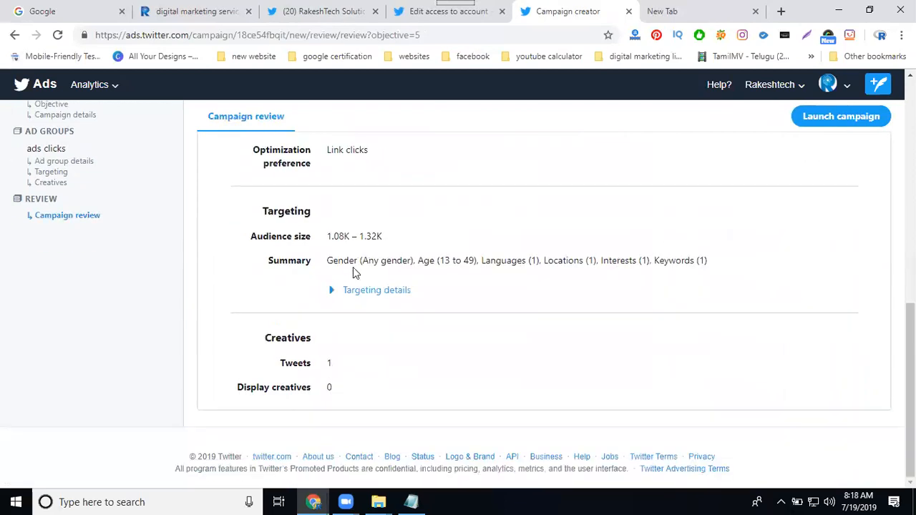
click(831, 120)
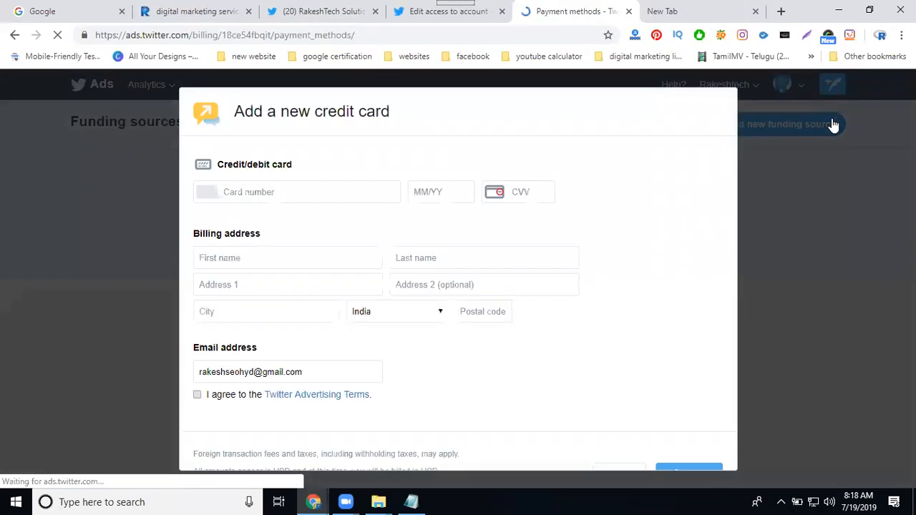
Step: Cancel adding a new credit card and open the page for editing access to the ads account
click(617, 463)
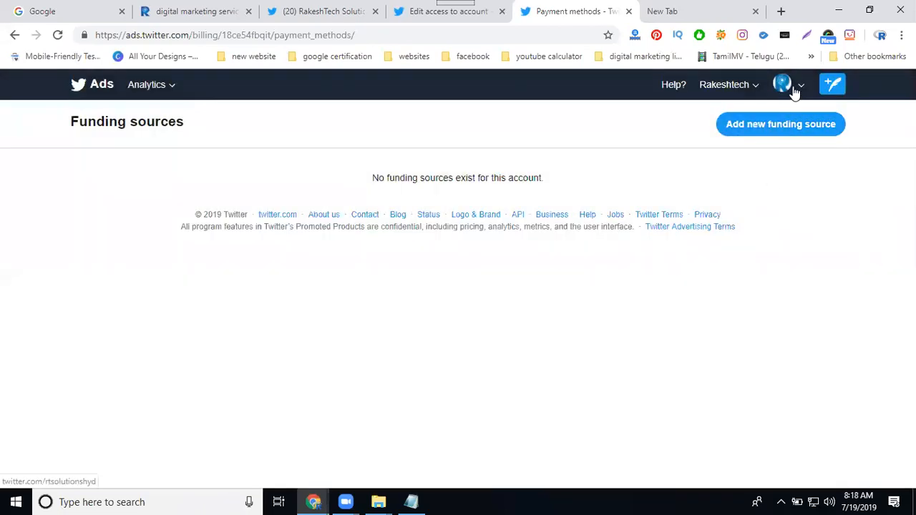
click(790, 90)
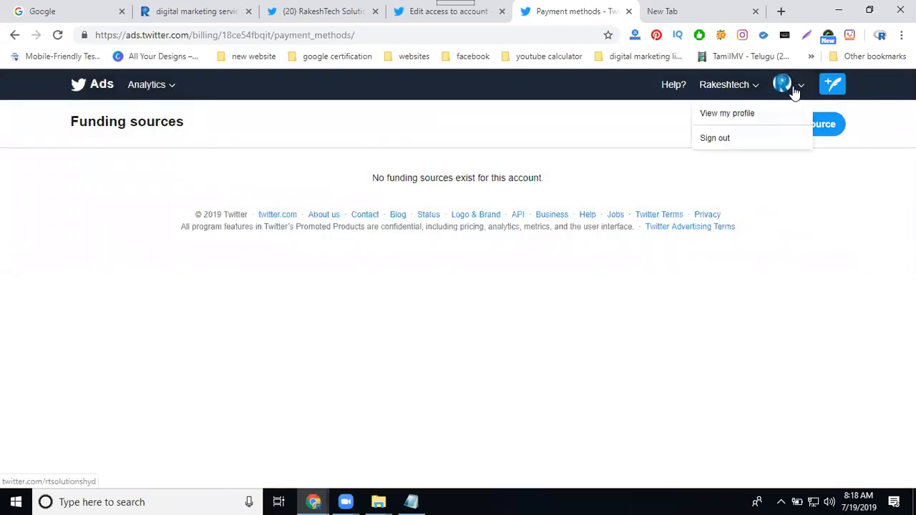
click(754, 86)
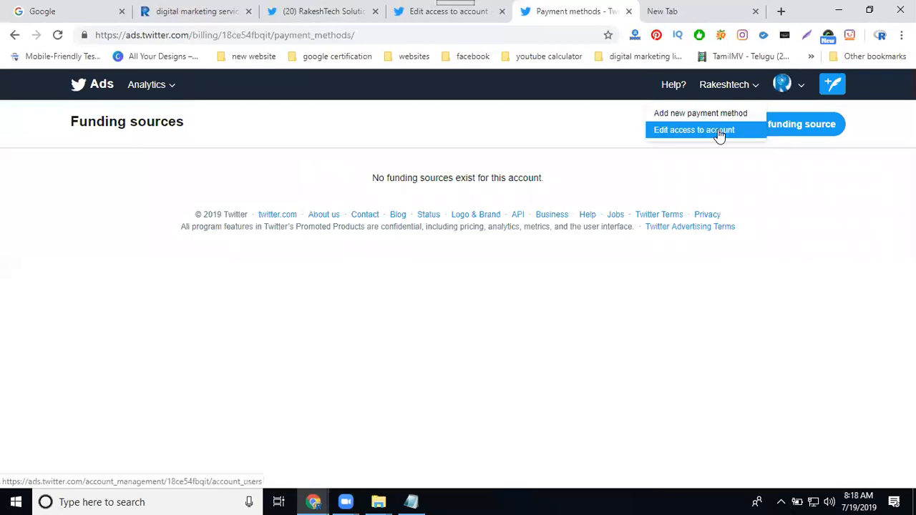
click(721, 133)
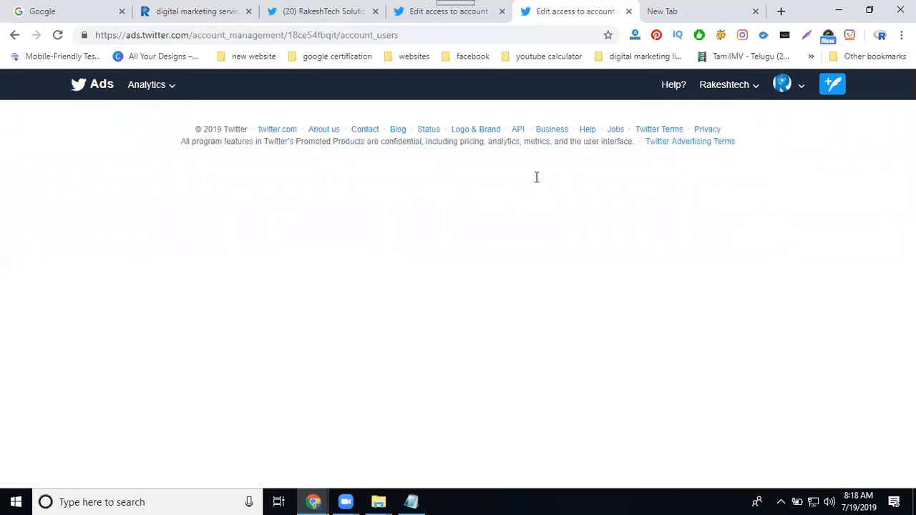
Step: Open Ads Manager in a new tab, pause the "website clicks and conversion with video" campaign, and look through the campaign list
click(182, 197)
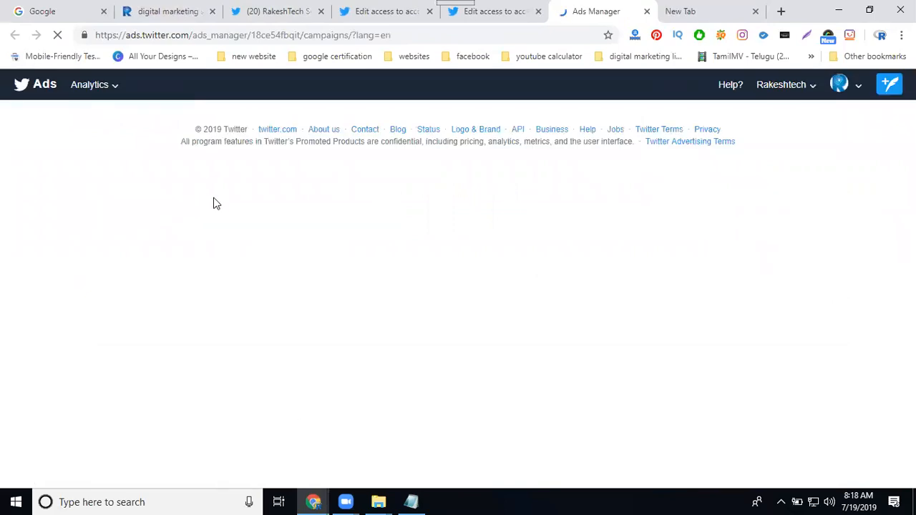
scroll(271, 208, down, 3)
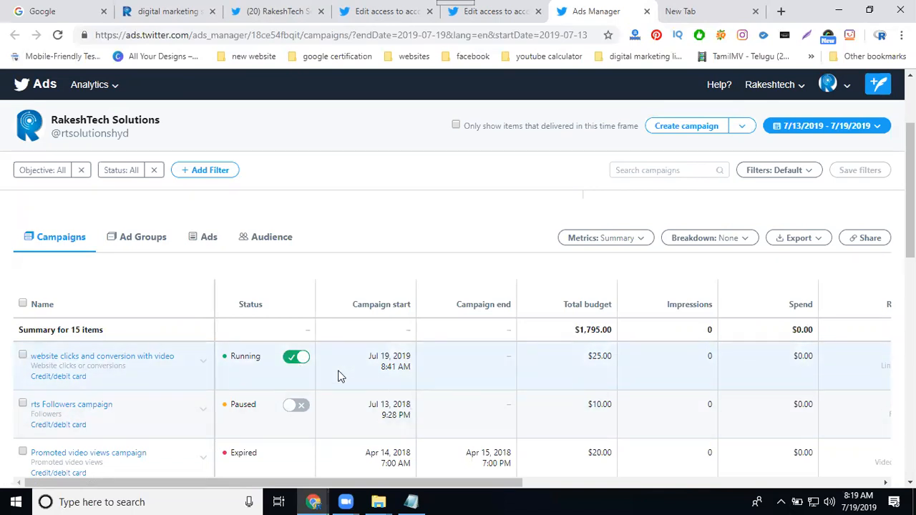
click(292, 362)
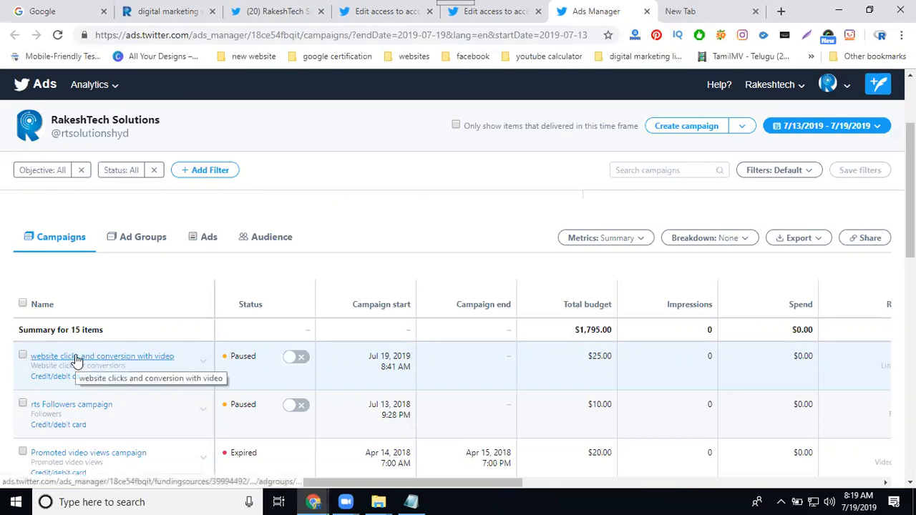
scroll(159, 340, down, 5)
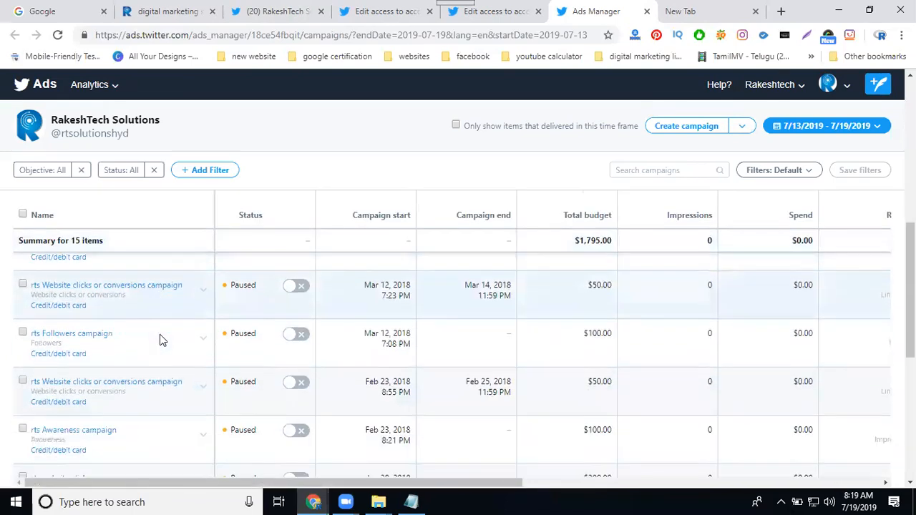
scroll(160, 334, down, 5)
scroll(160, 334, up, 4)
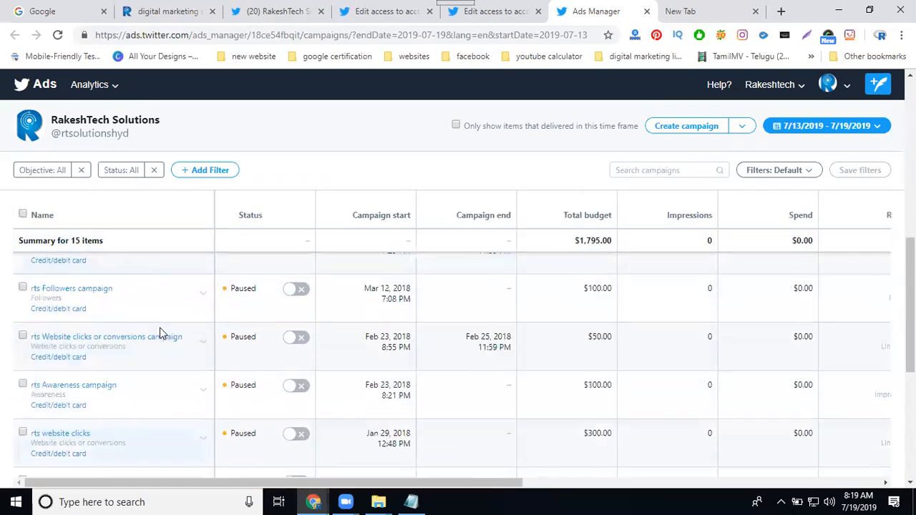
scroll(159, 334, up, 8)
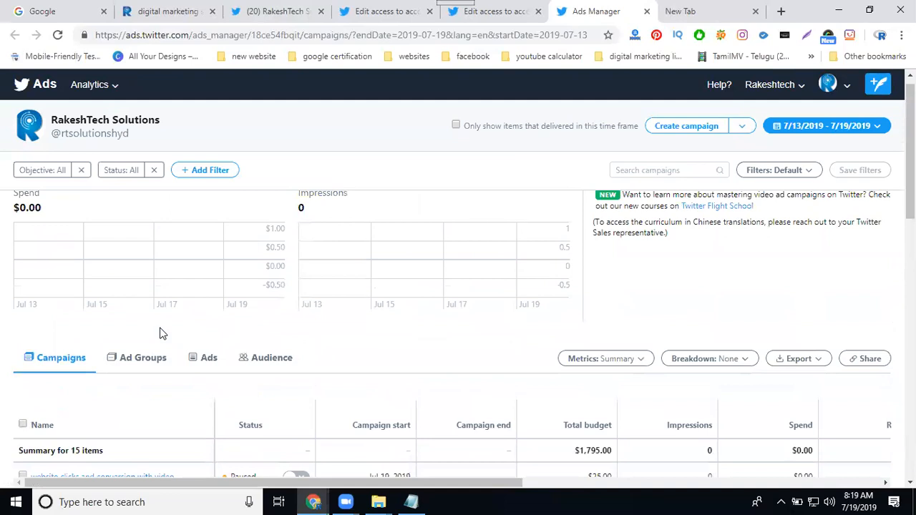